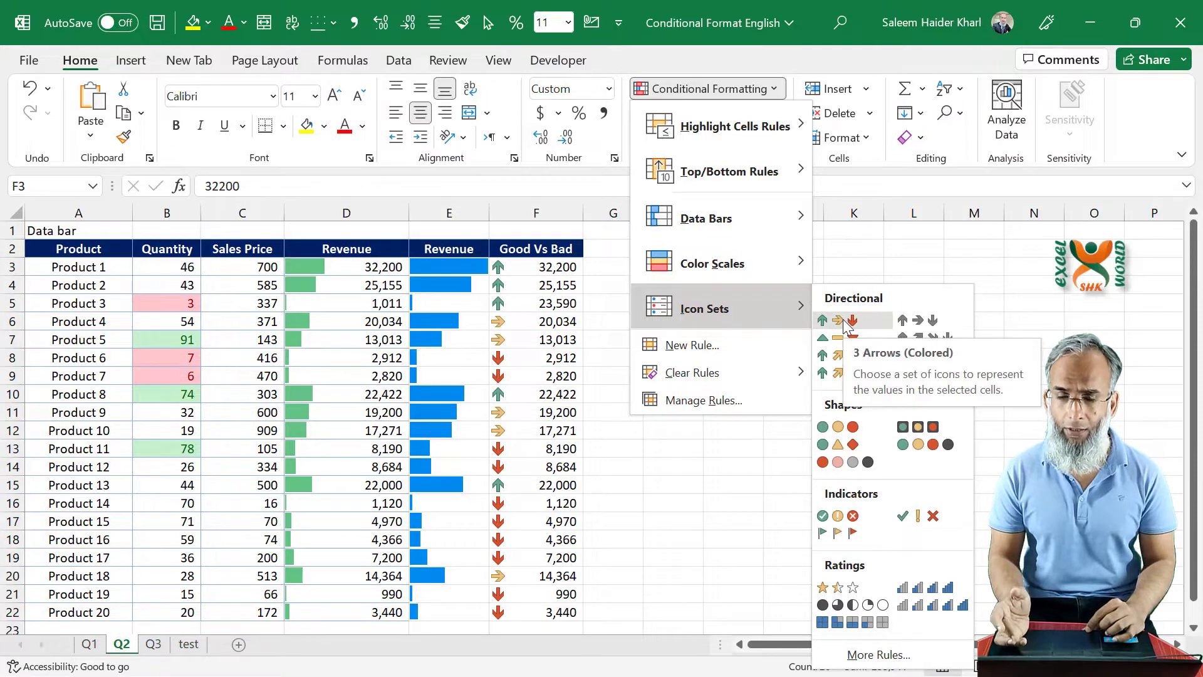
Apply the 3 Arrows (Colored) icon set to F3:F22 and edit its rule to show only the icons
click(845, 323)
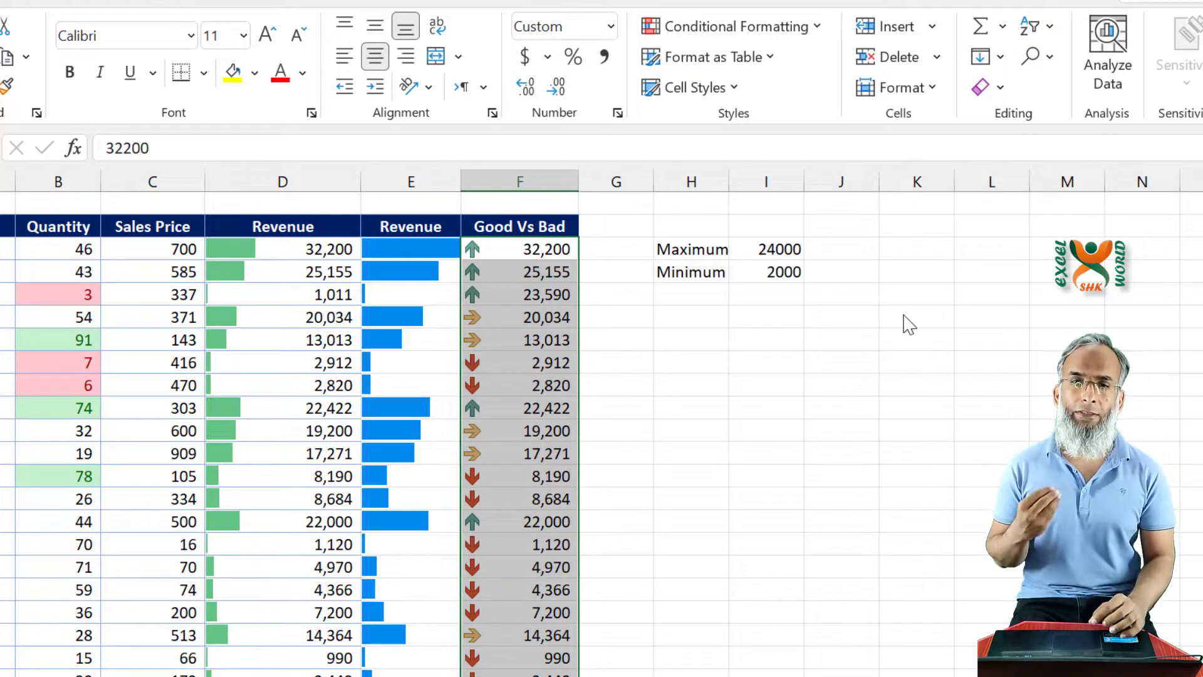
click(739, 28)
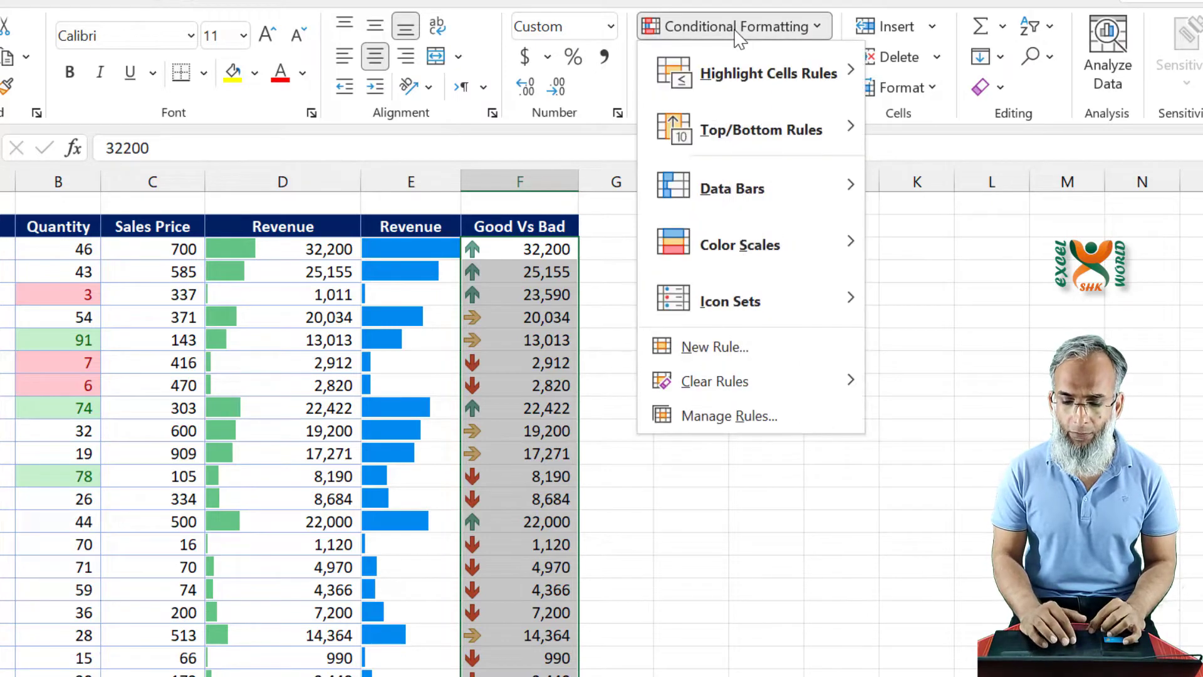
click(724, 416)
double_click(141, 293)
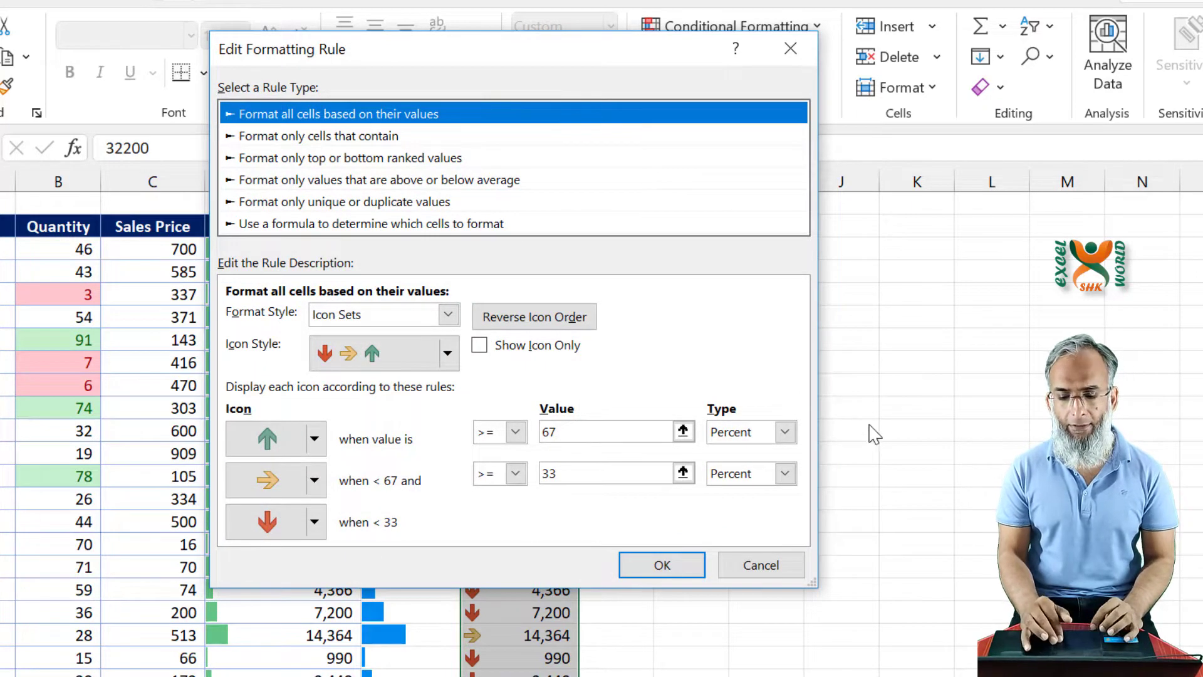
click(478, 352)
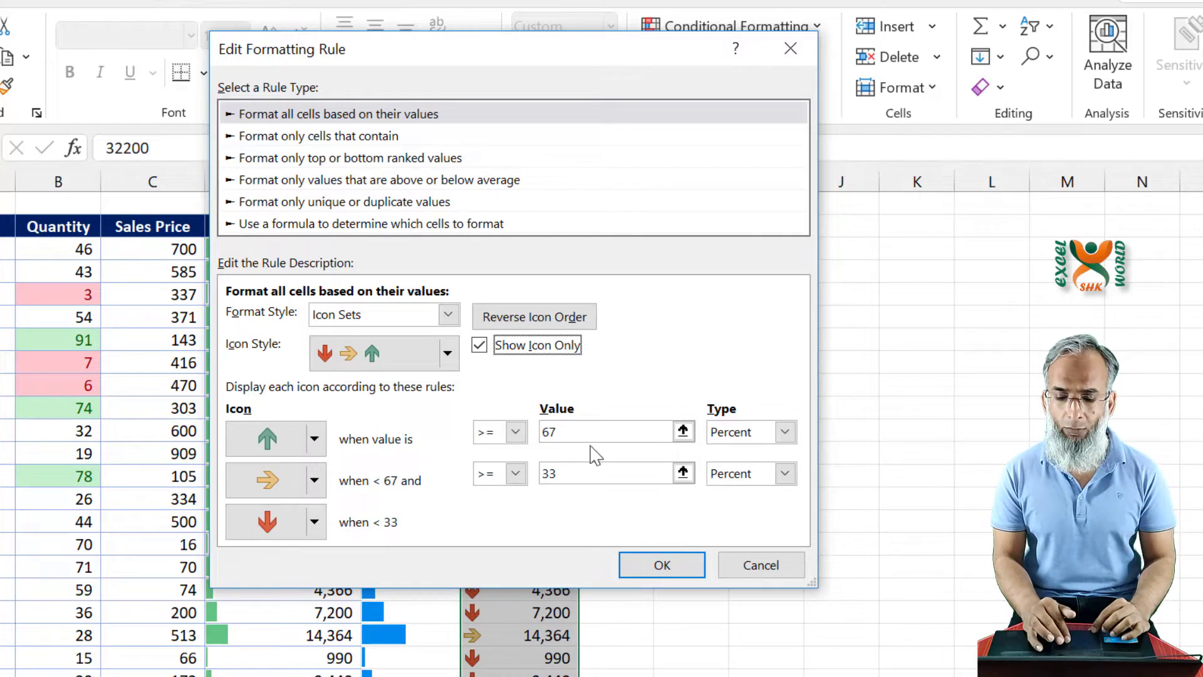
Set the green up arrow's threshold to type Number with a value of 30000
click(786, 434)
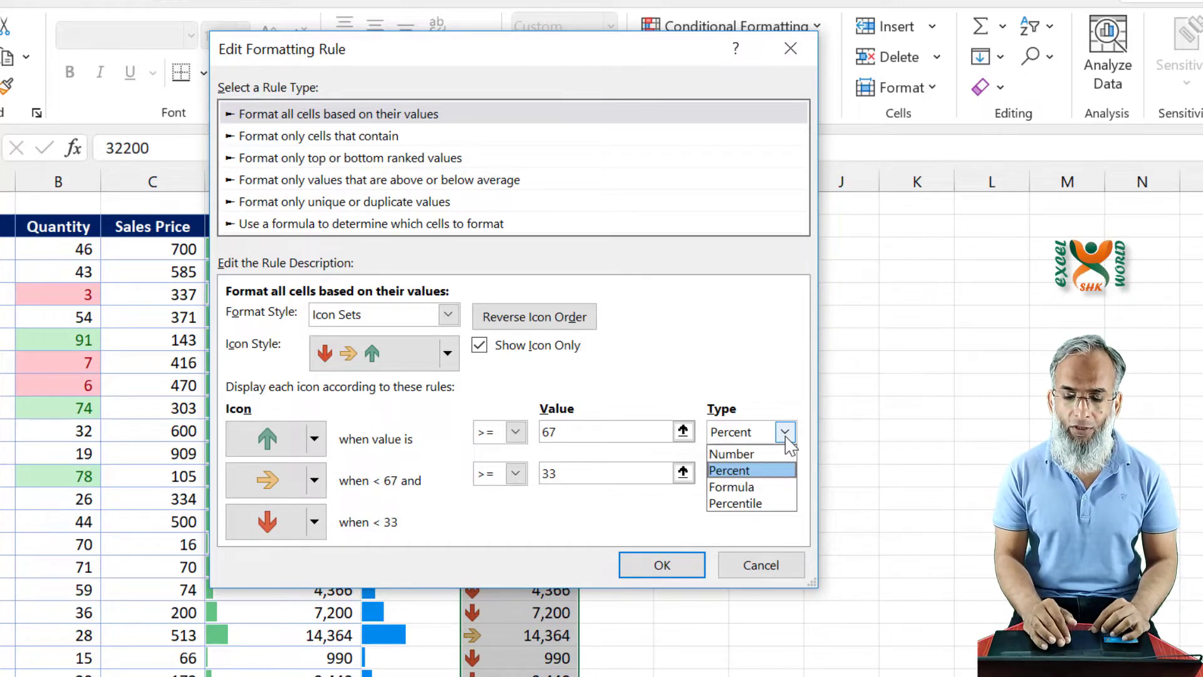
click(757, 455)
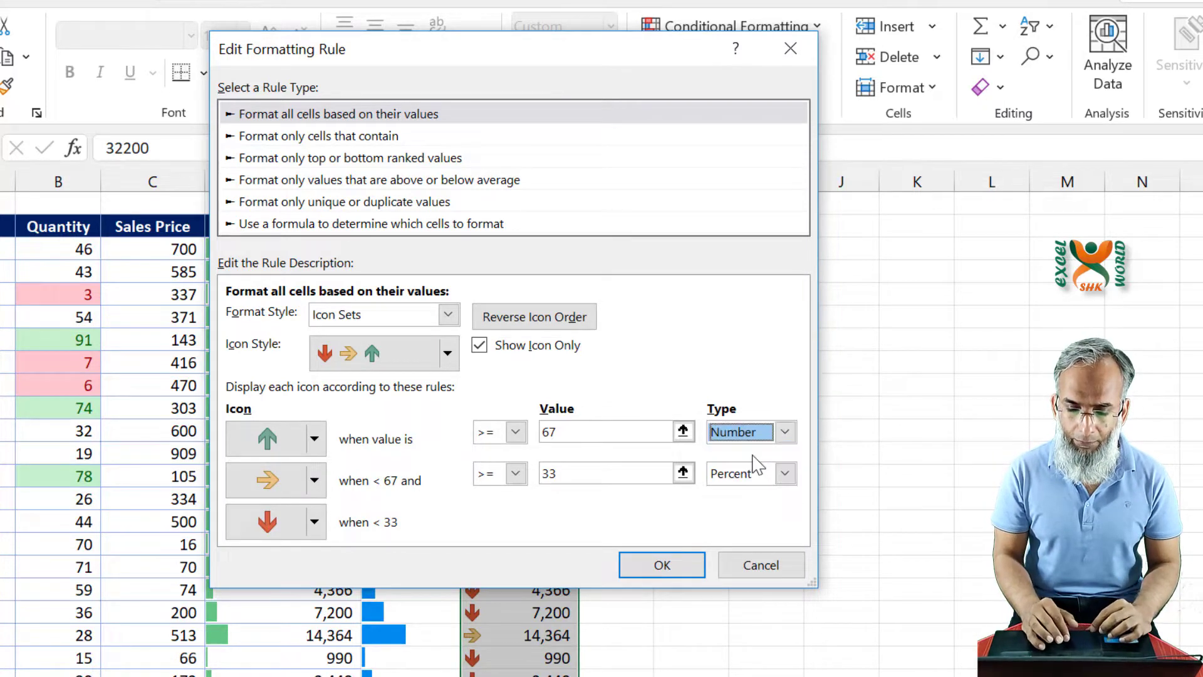
click(593, 437)
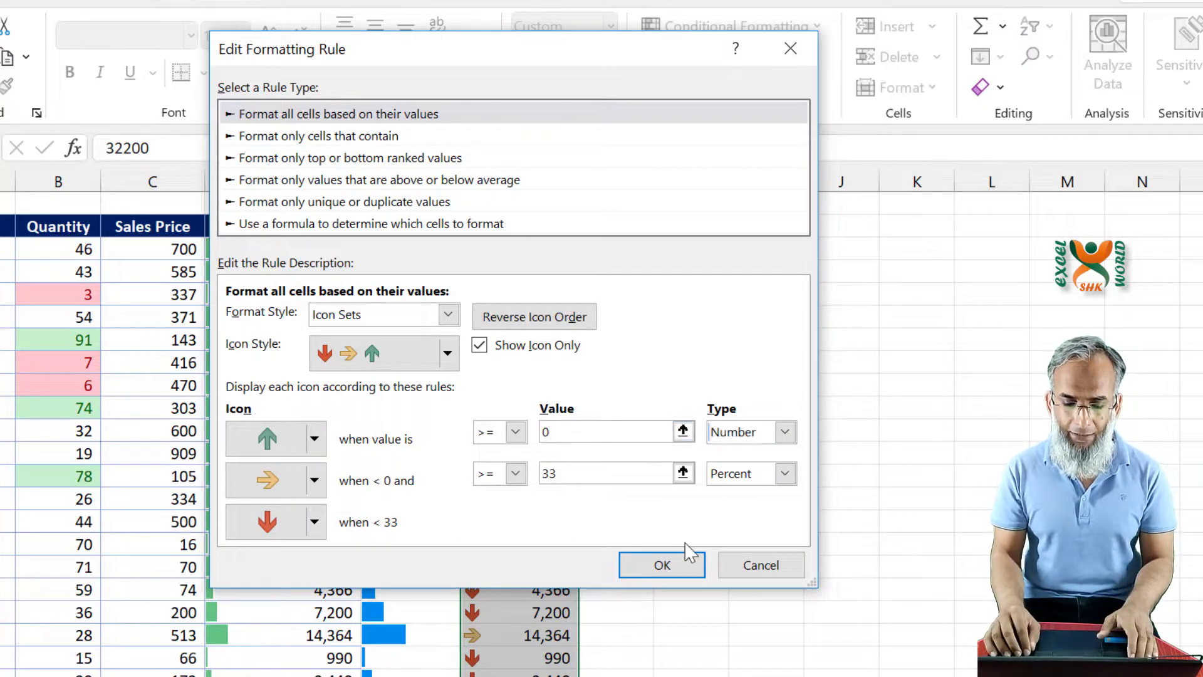
key(shift+Left)
key(BackSpace)
key(BackSpace)
key(BackSpace)
key(BackSpace)
key(BackSpace)
key(BackSpace)
key(BackSpace)
key(BackSpace)
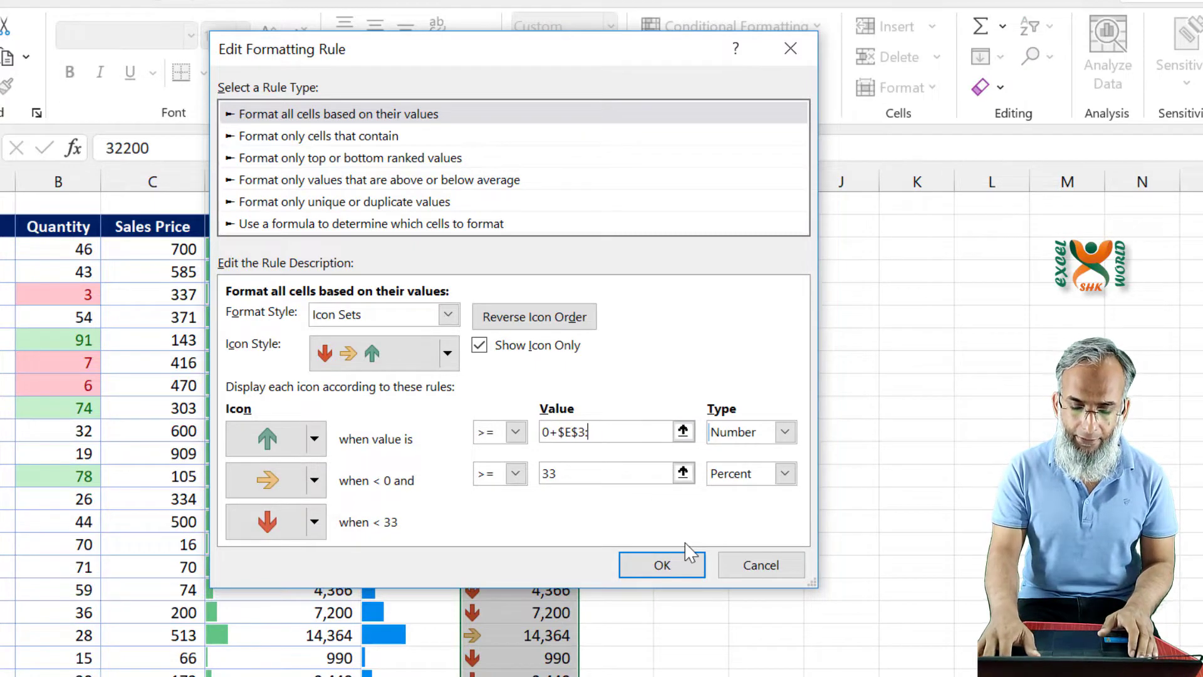
key(BackSpace)
key(BackSpace)
key(BackSpace)
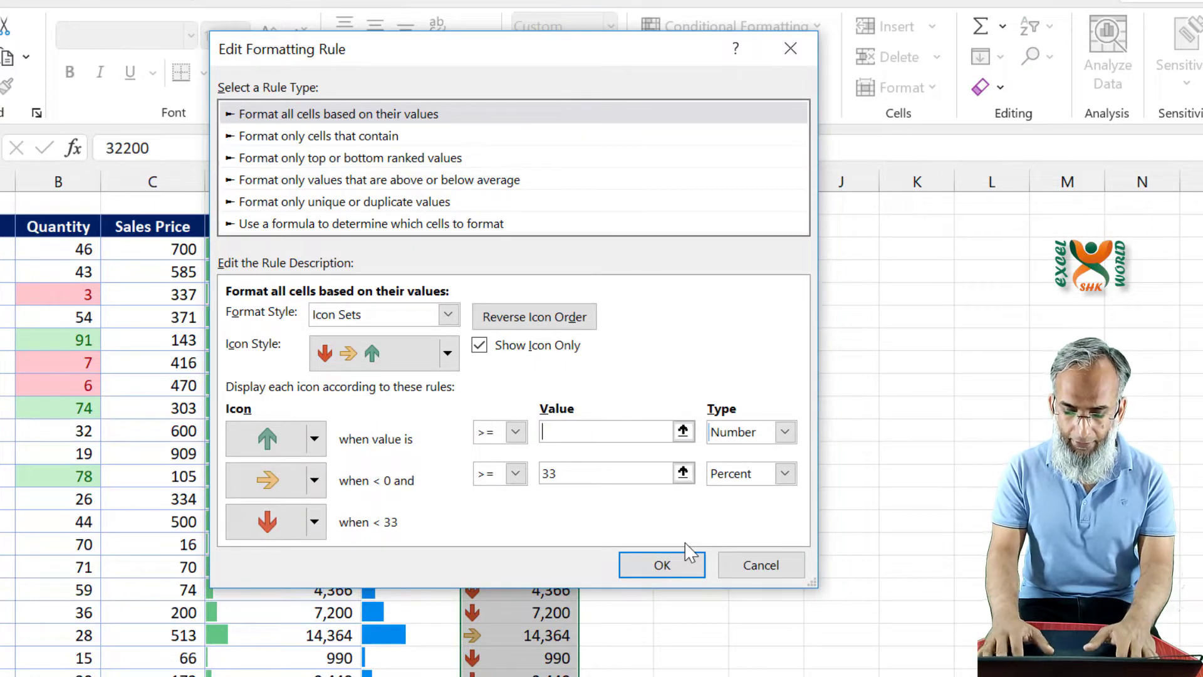
text(30000)
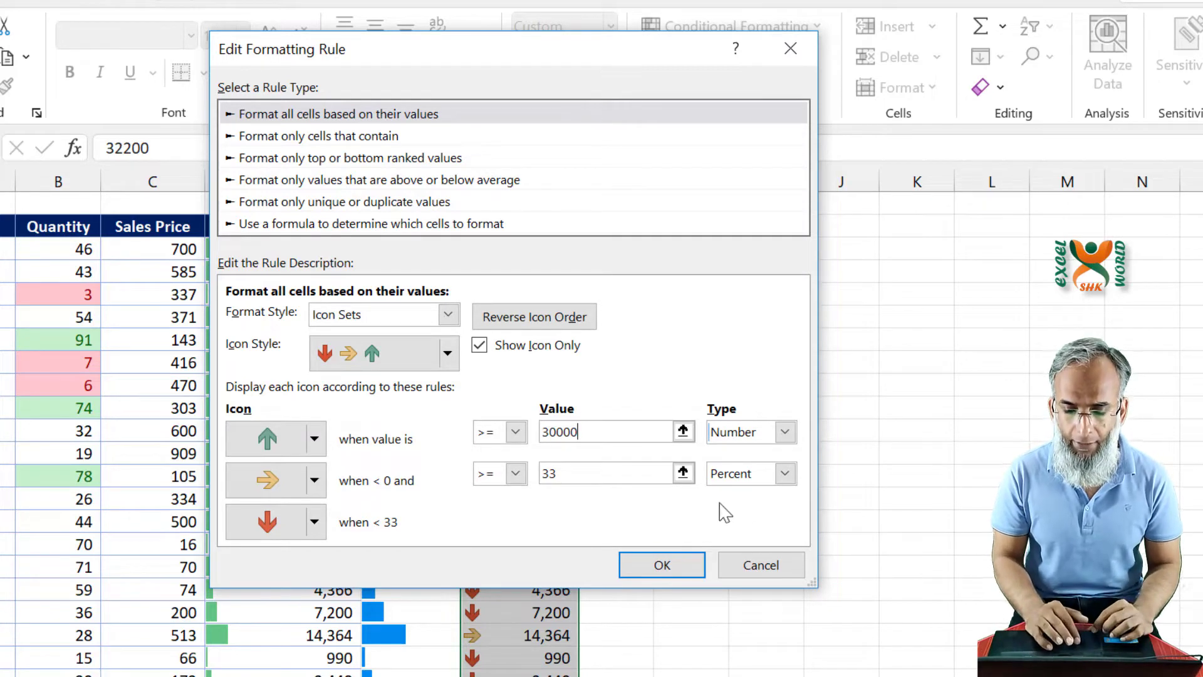
Set the yellow arrow's threshold to type Number with a value of 2000, and apply the edited rule
click(786, 473)
click(765, 497)
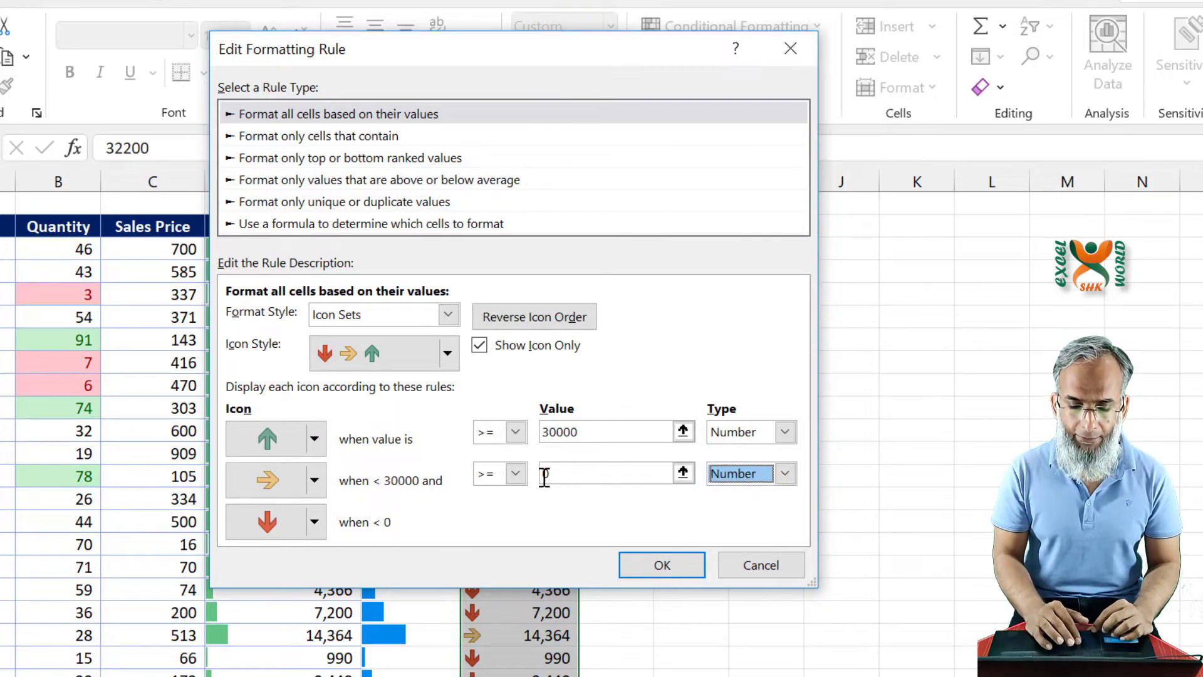
click(580, 475)
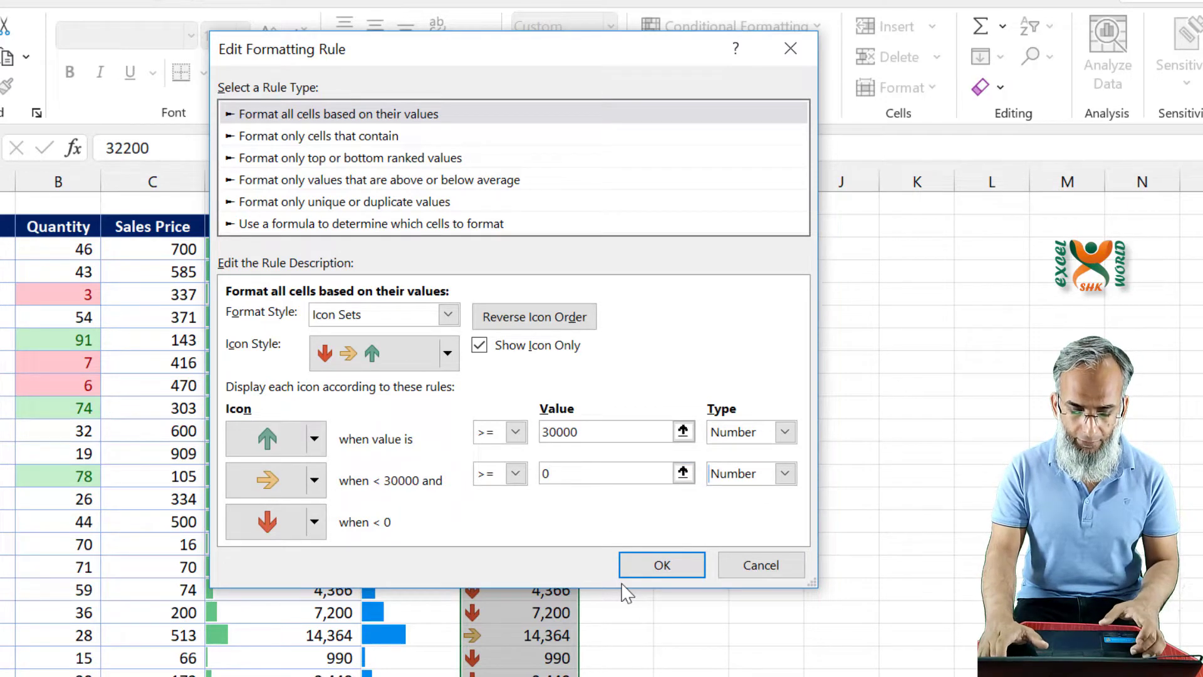
key(BackSpace)
text(2000)
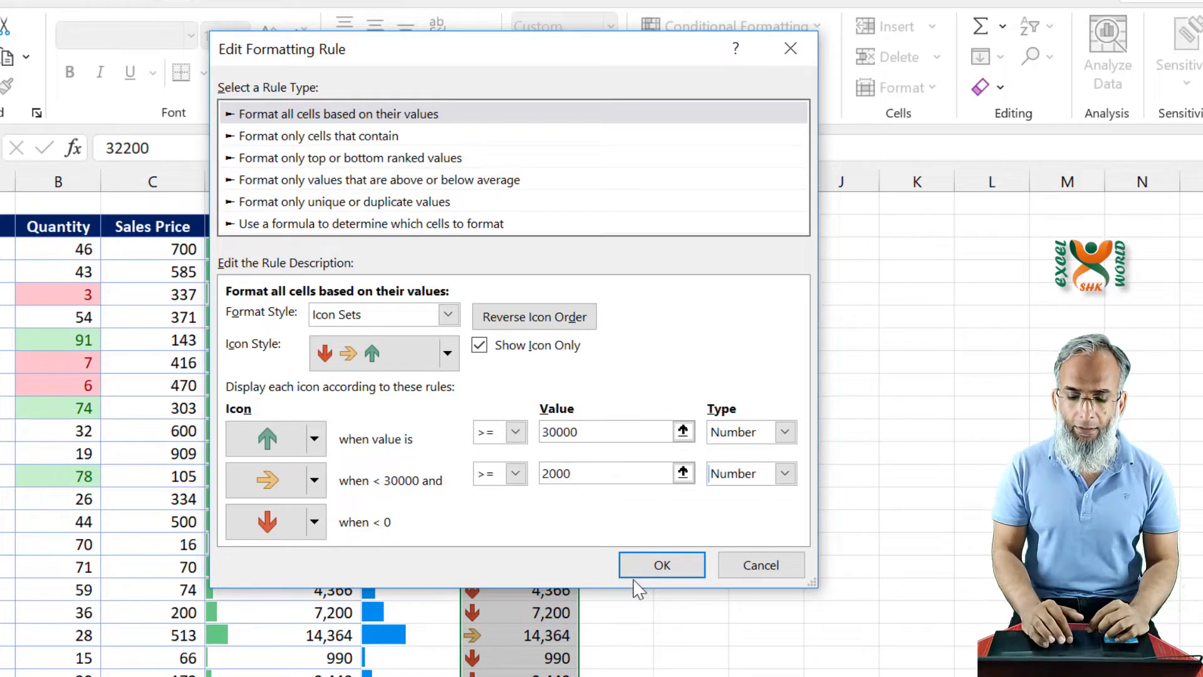
click(676, 568)
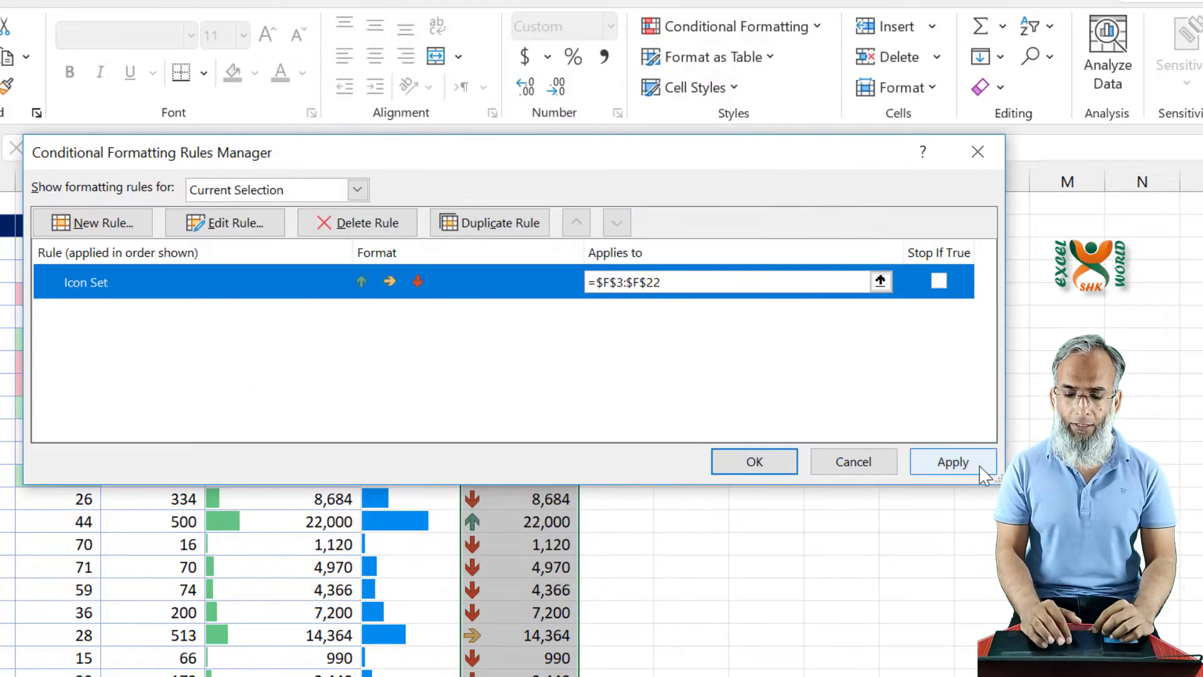
click(954, 462)
click(770, 462)
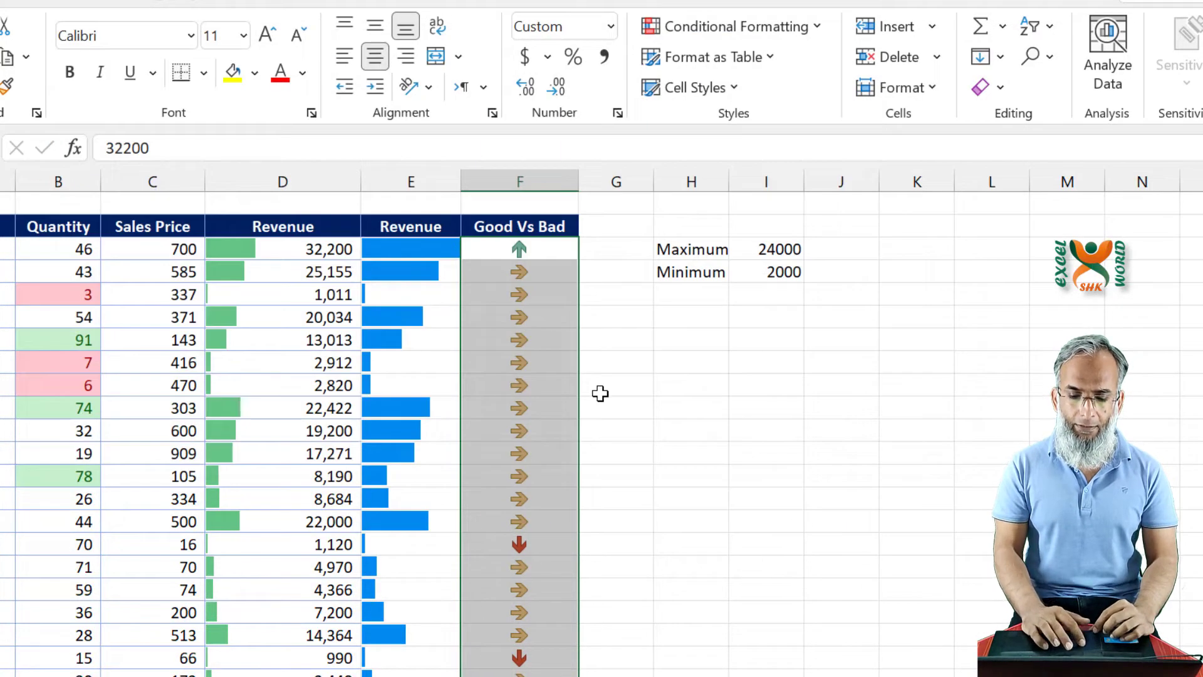
Go through the Good Vs Bad cells to compare each underlying value with its arrow icon
click(532, 293)
key(Up)
key(Up)
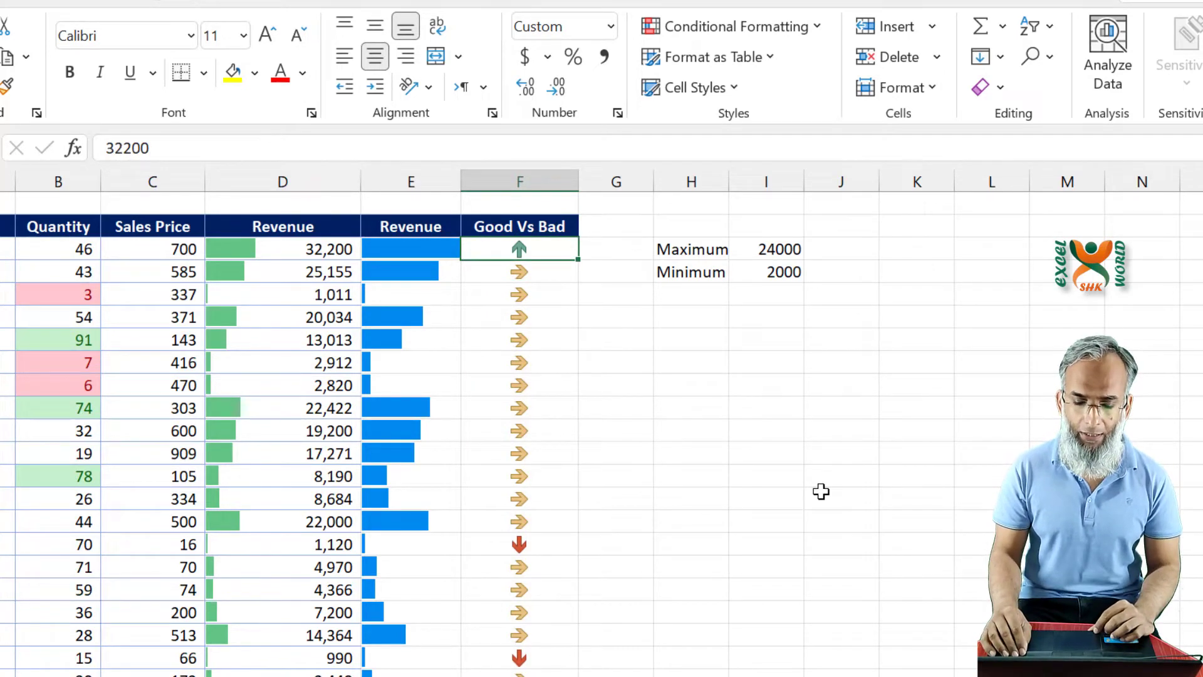
key(Down)
key(Down)
key(Down)
key(Down)
key(Down)
key(Down)
key(Down)
key(Down)
key(Down)
key(Down)
key(Down)
key(Down)
key(Down)
key(Down)
key(Down)
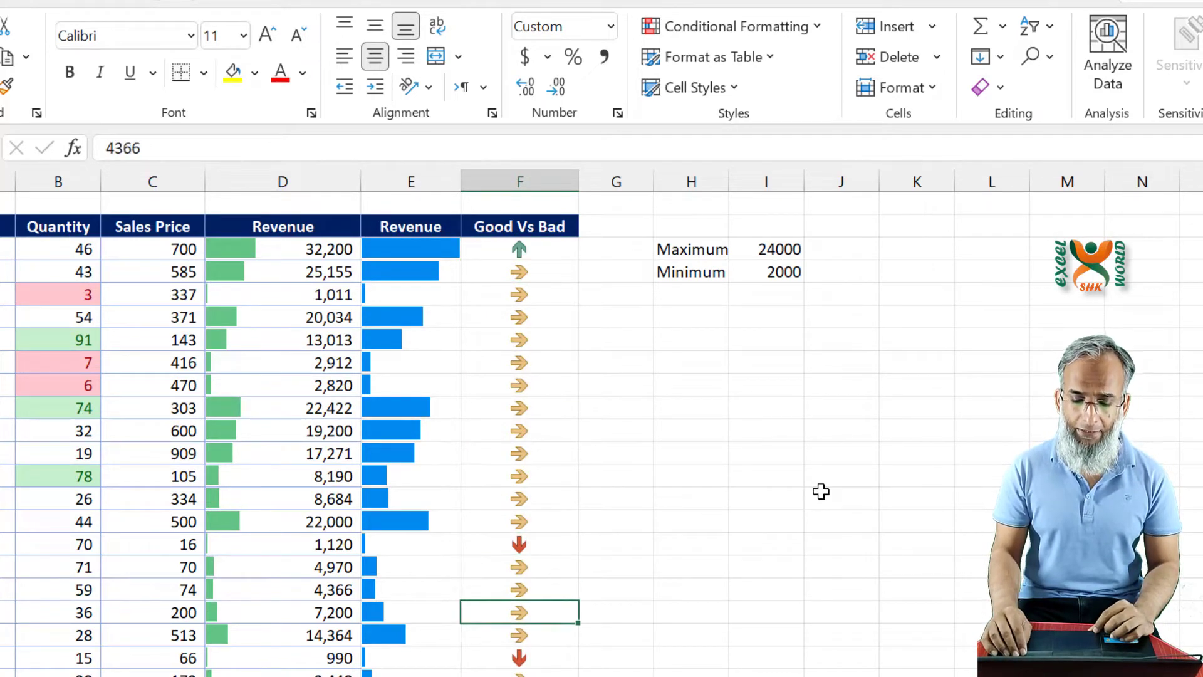
key(Down)
key(Down)
key(Up)
key(Up)
key(Up)
key(Up)
key(Up)
key(Up)
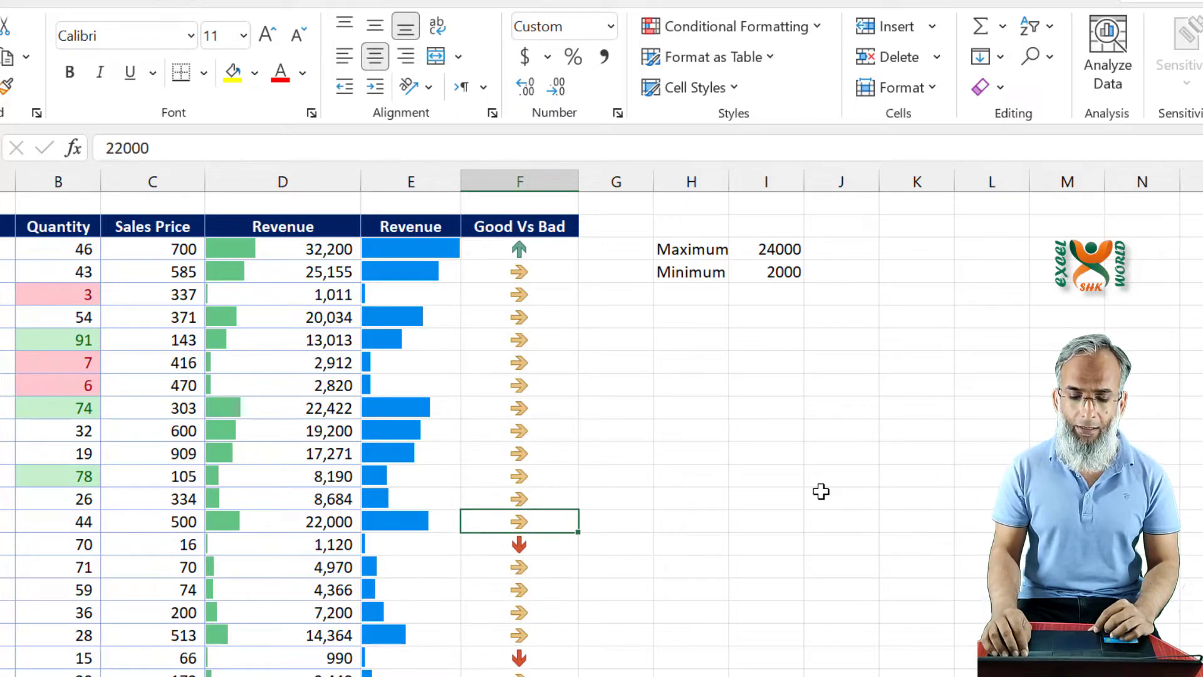
key(Down)
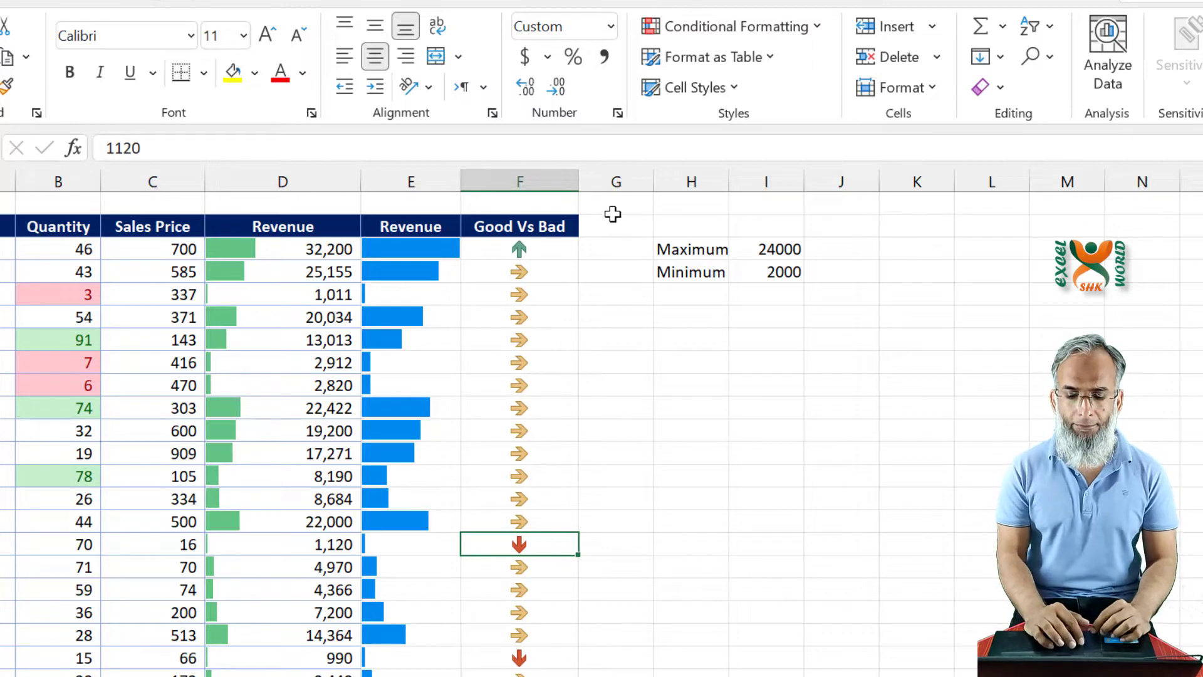
Replace the yellow arrow with No Cell Icon in the icon set rule for F3:F22, and slightly narrow column F
click(519, 251)
key(ctrl+shift+Down)
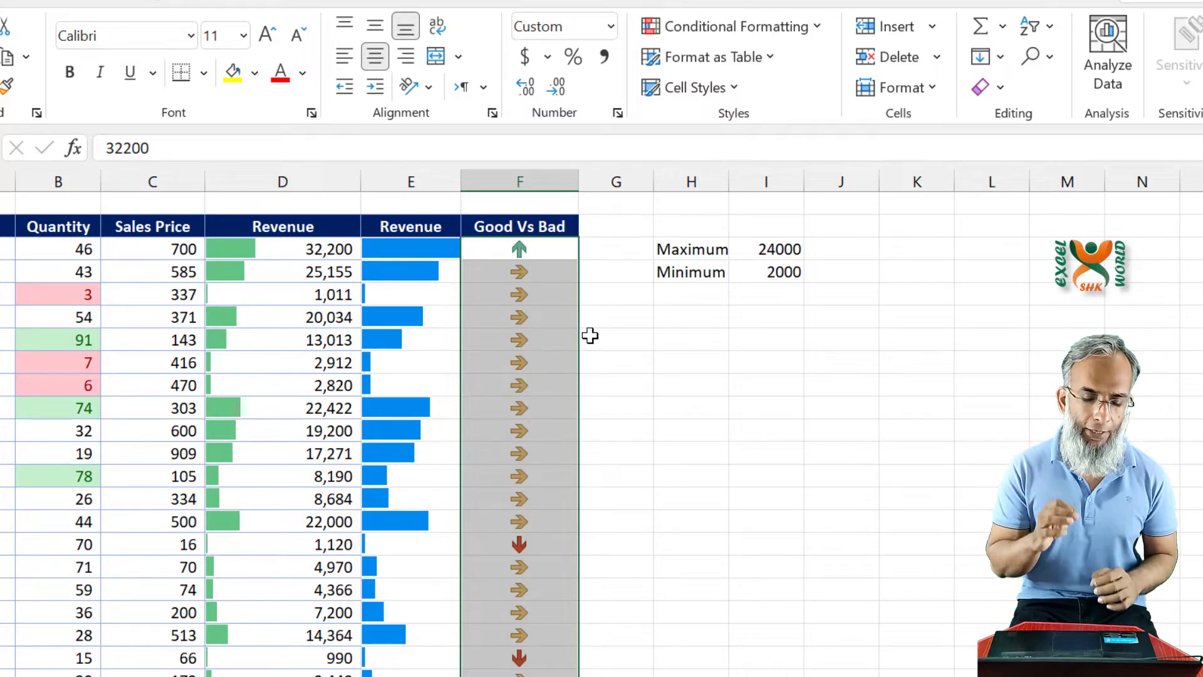
click(778, 25)
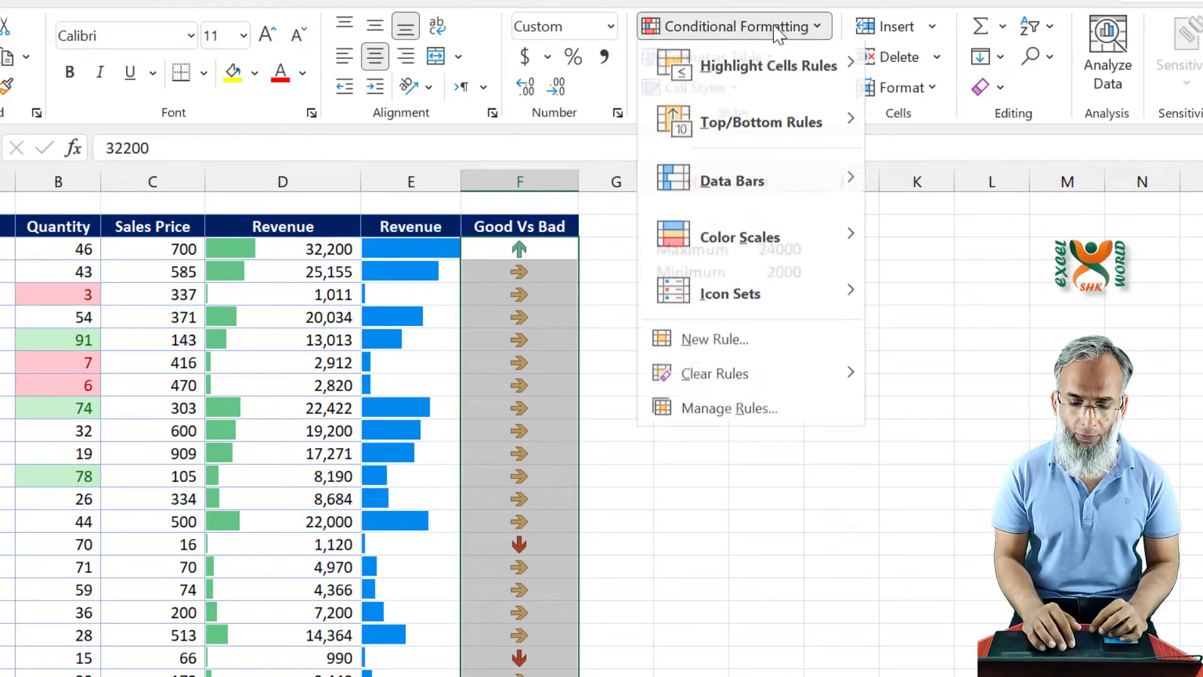
click(721, 416)
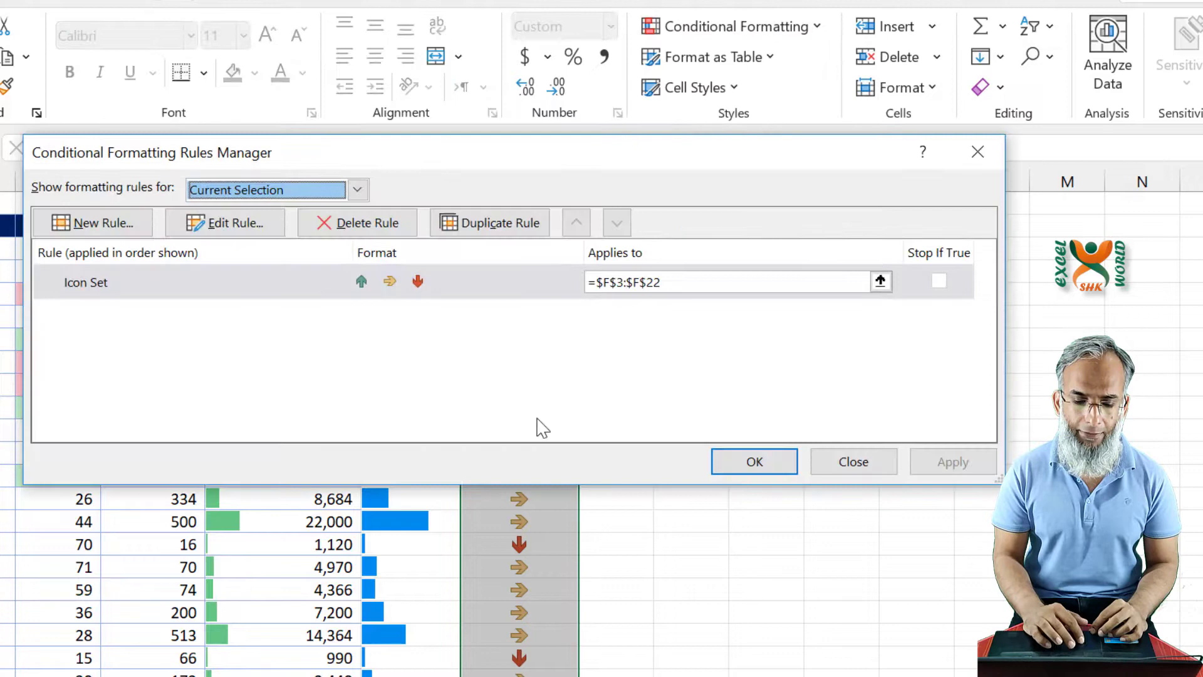
click(115, 284)
double_click(111, 282)
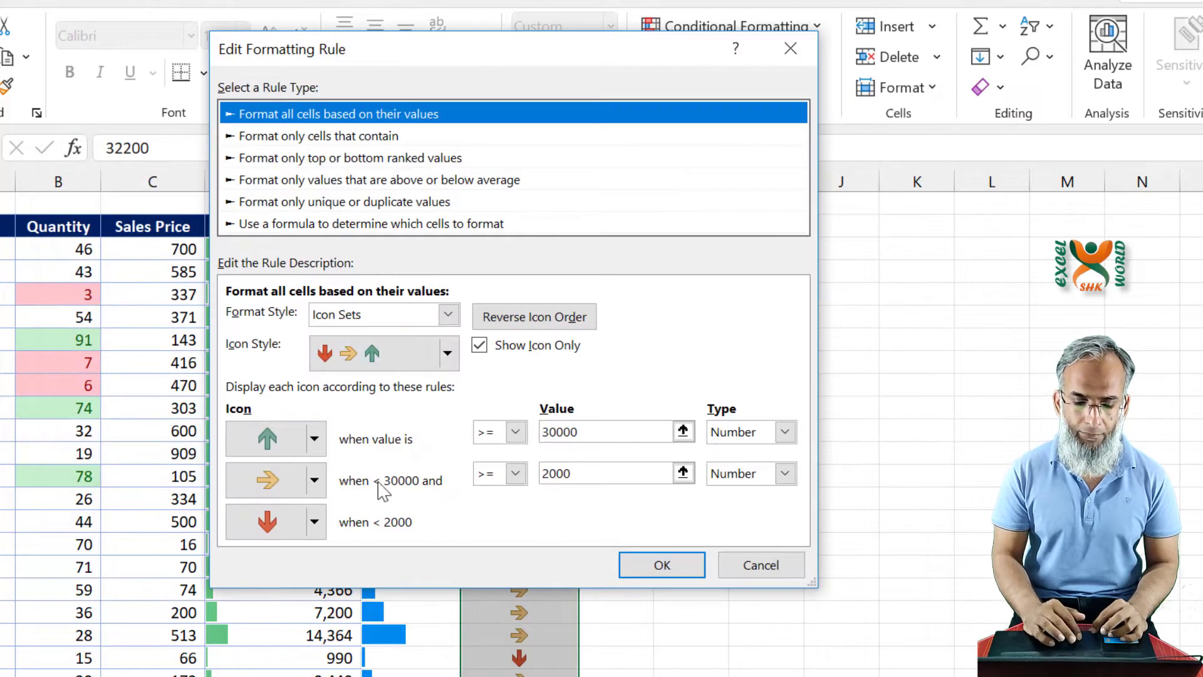
click(314, 480)
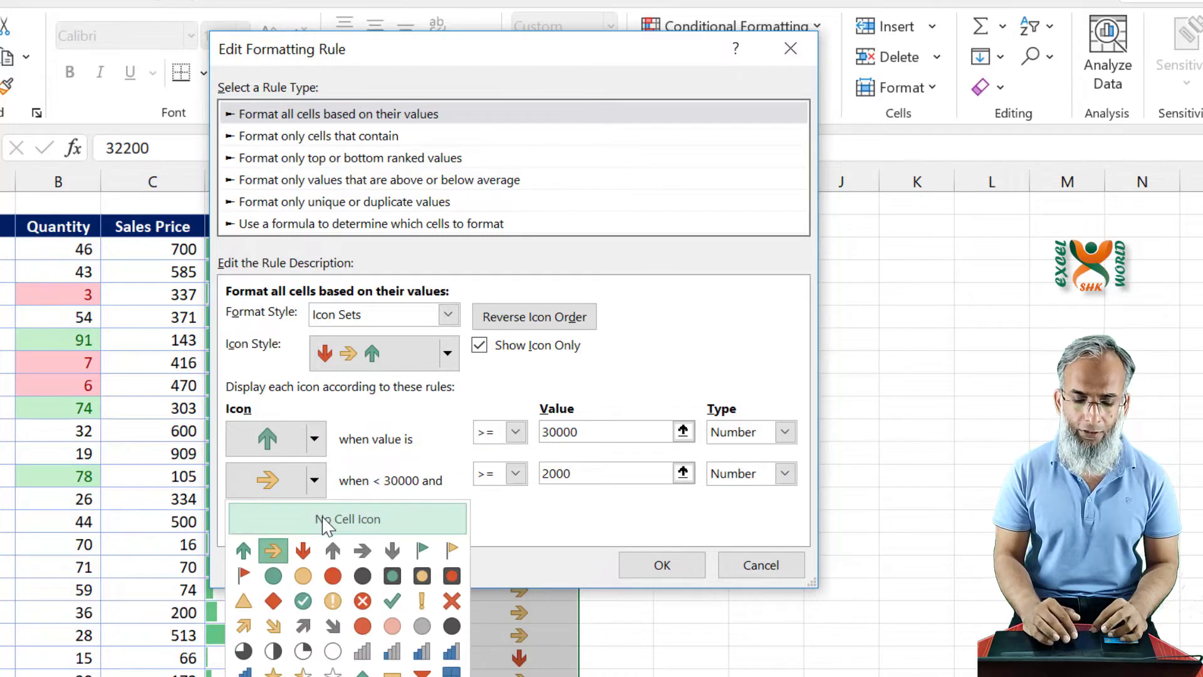
click(324, 520)
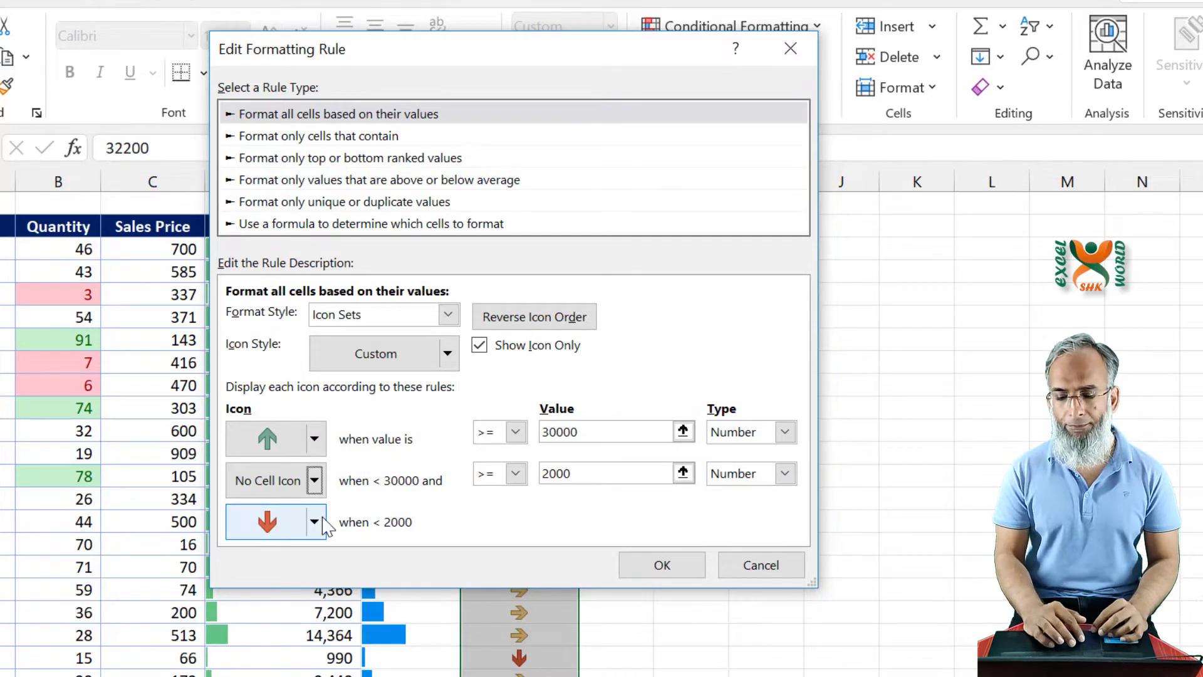
click(660, 567)
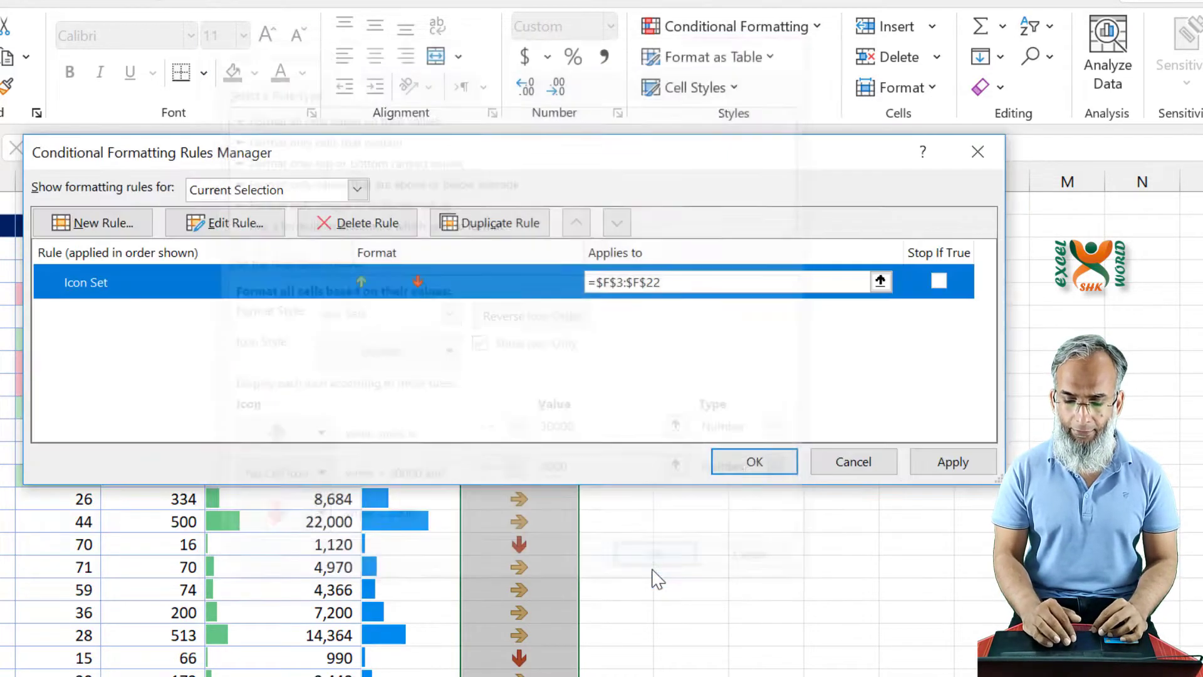
click(956, 460)
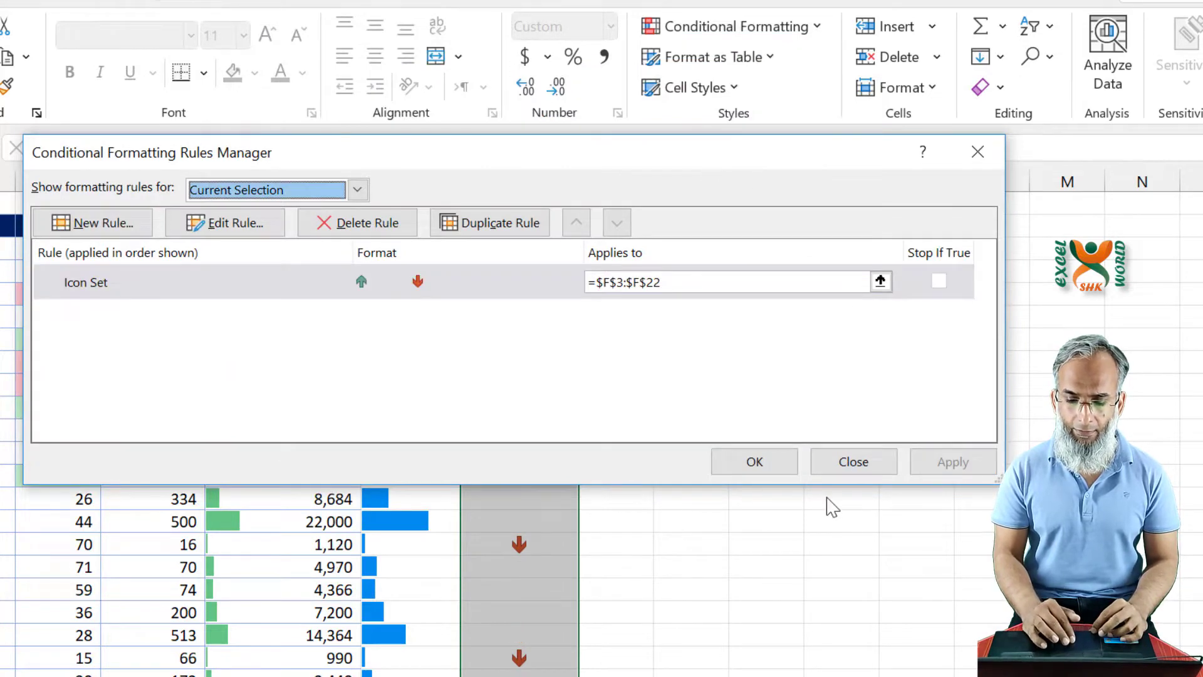
click(755, 464)
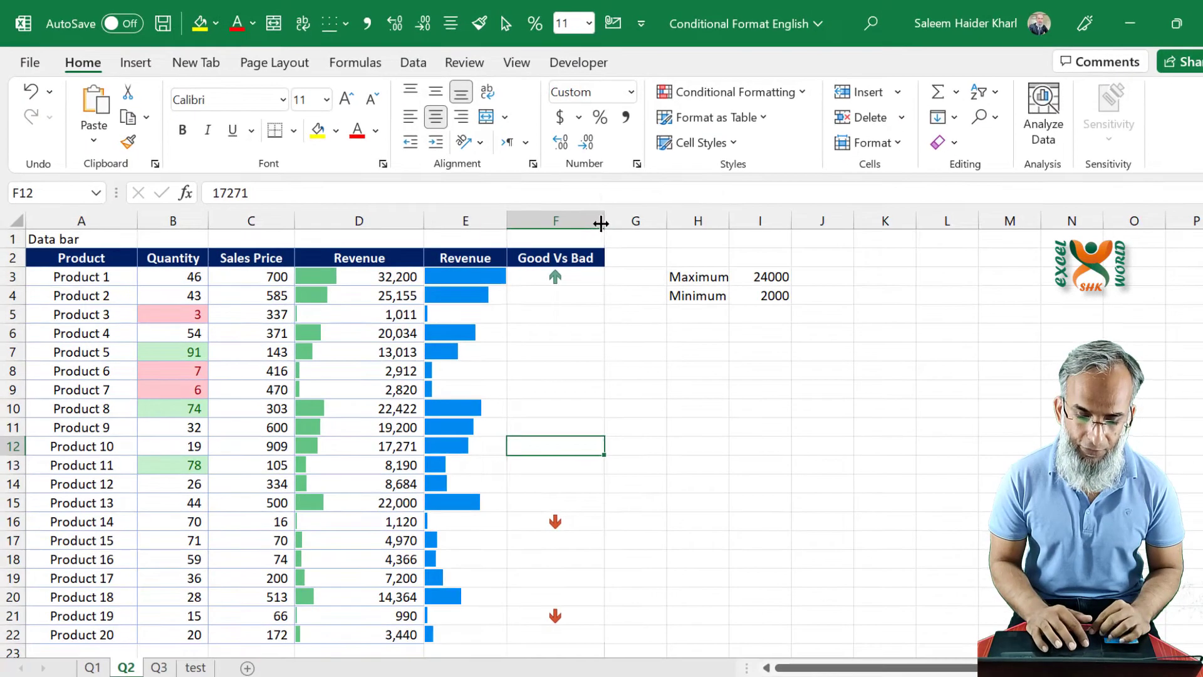
mouse_move(592, 204)
mouse_down()
mouse_move(554, 206)
mouse_move(603, 214)
mouse_up()
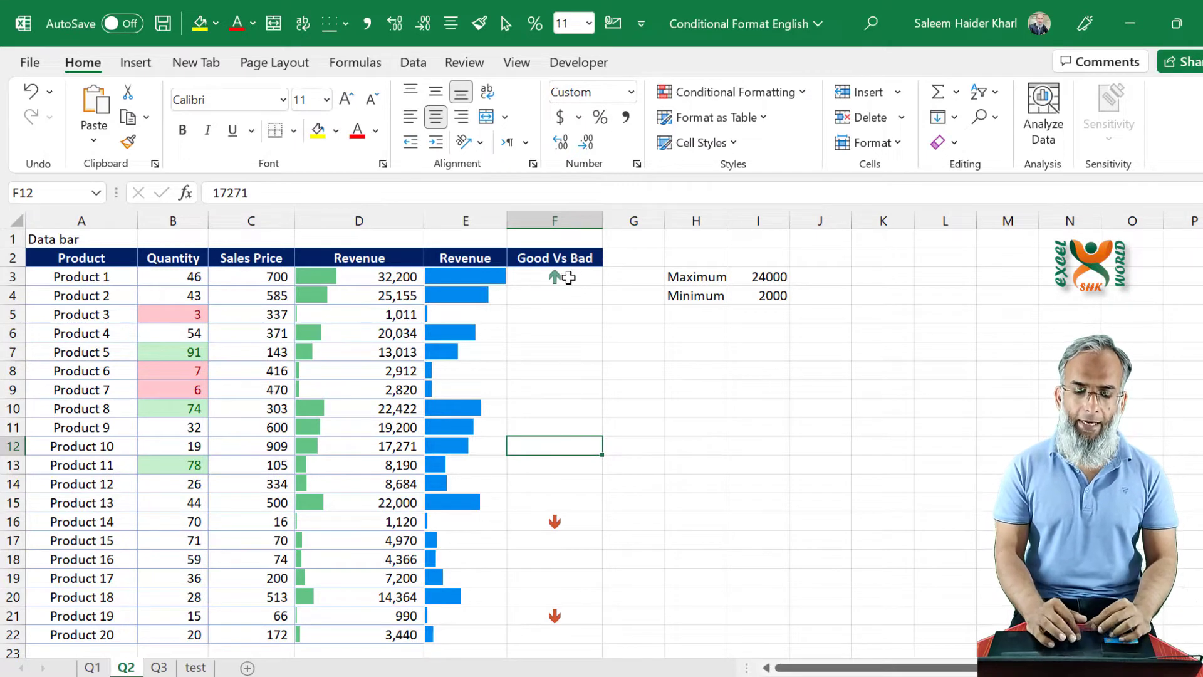
Open the icon set rule for F3:F22 for editing and move the dialog clear of the Maximum and Minimum cells
click(565, 275)
key(ctrl+shift+Down)
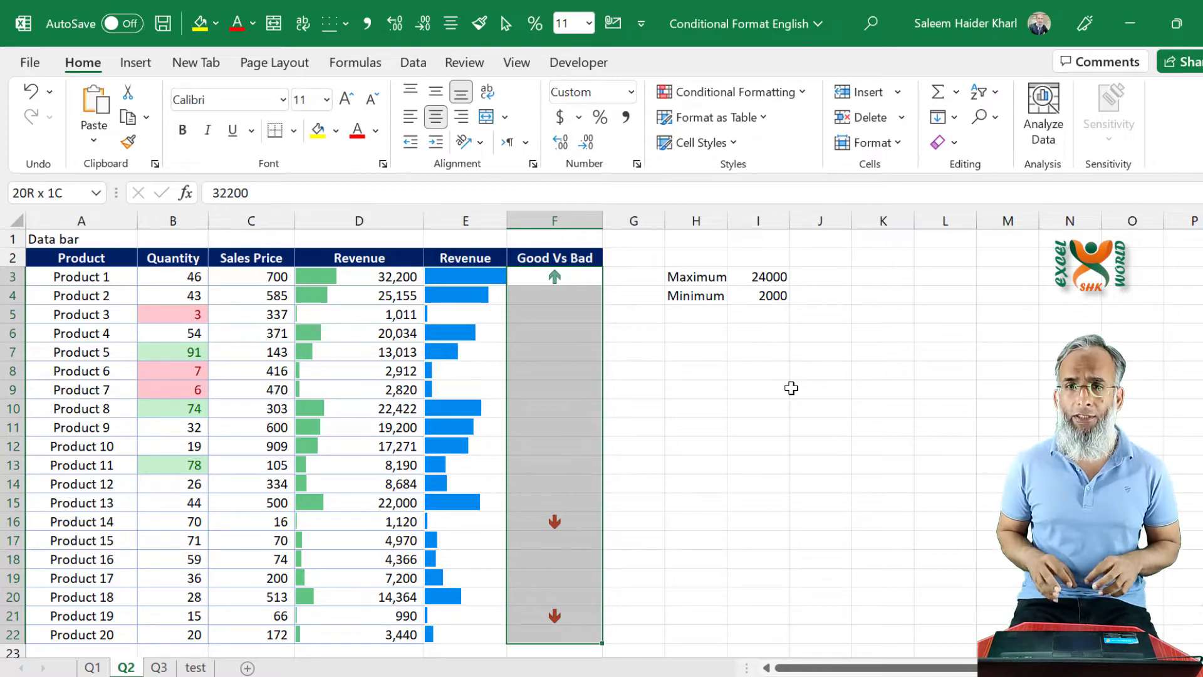
click(732, 94)
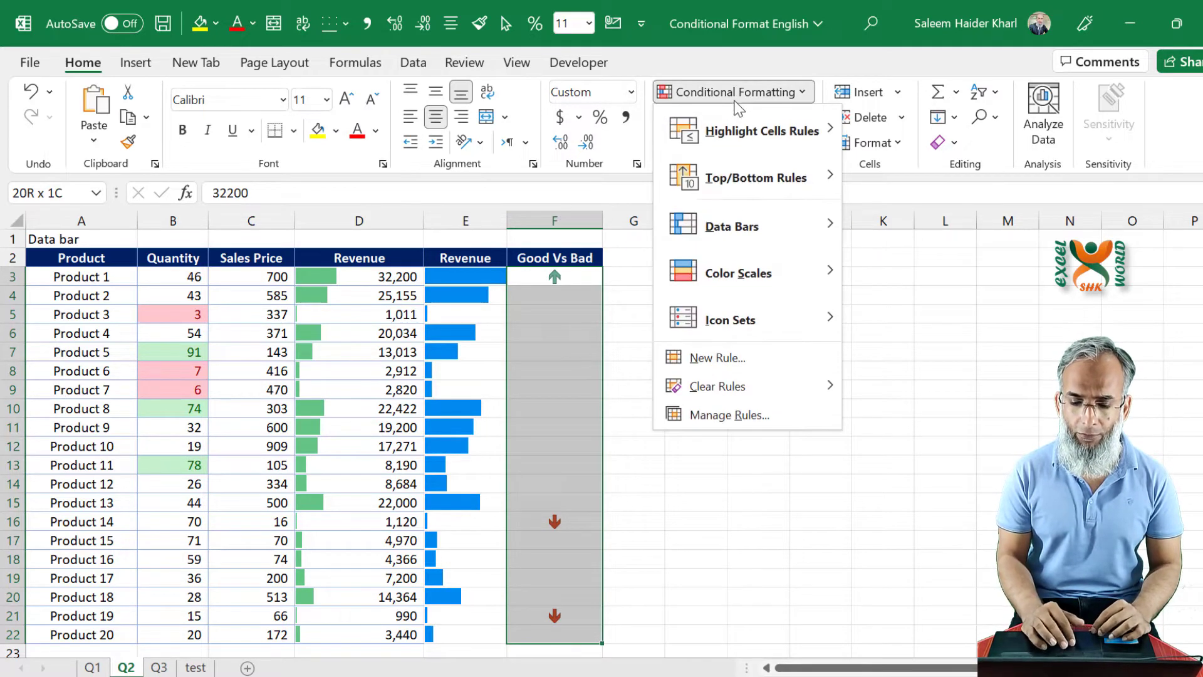
click(721, 415)
click(246, 313)
double_click(246, 320)
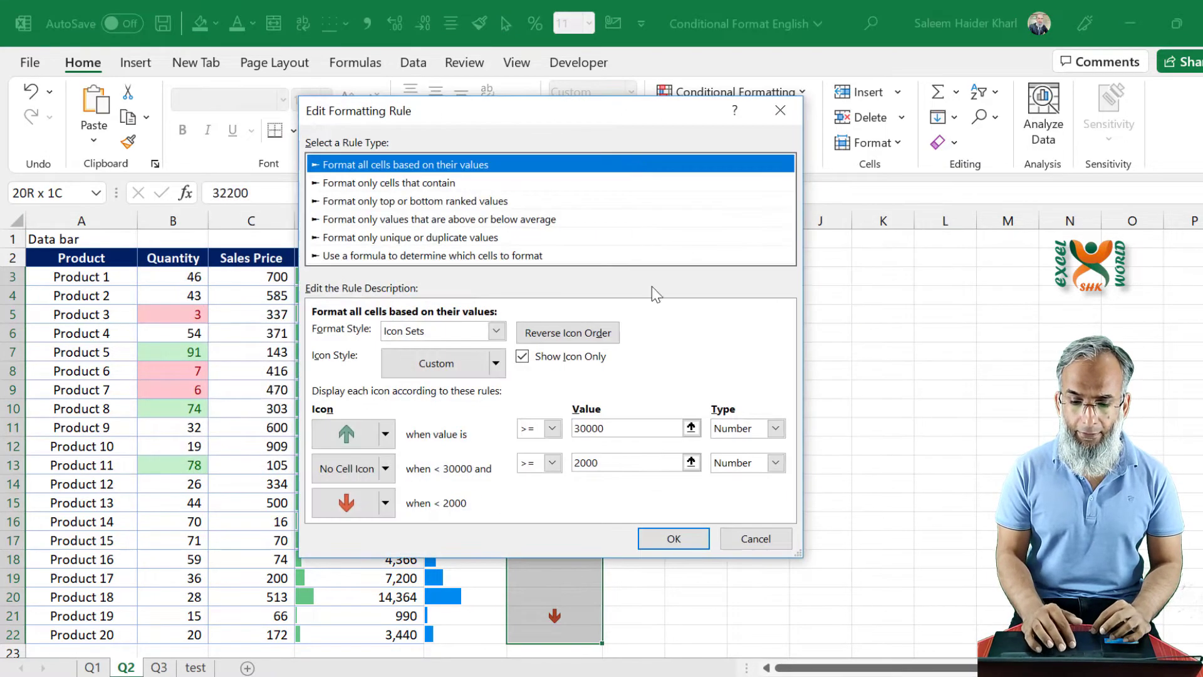
drag(596, 113, 321, 138)
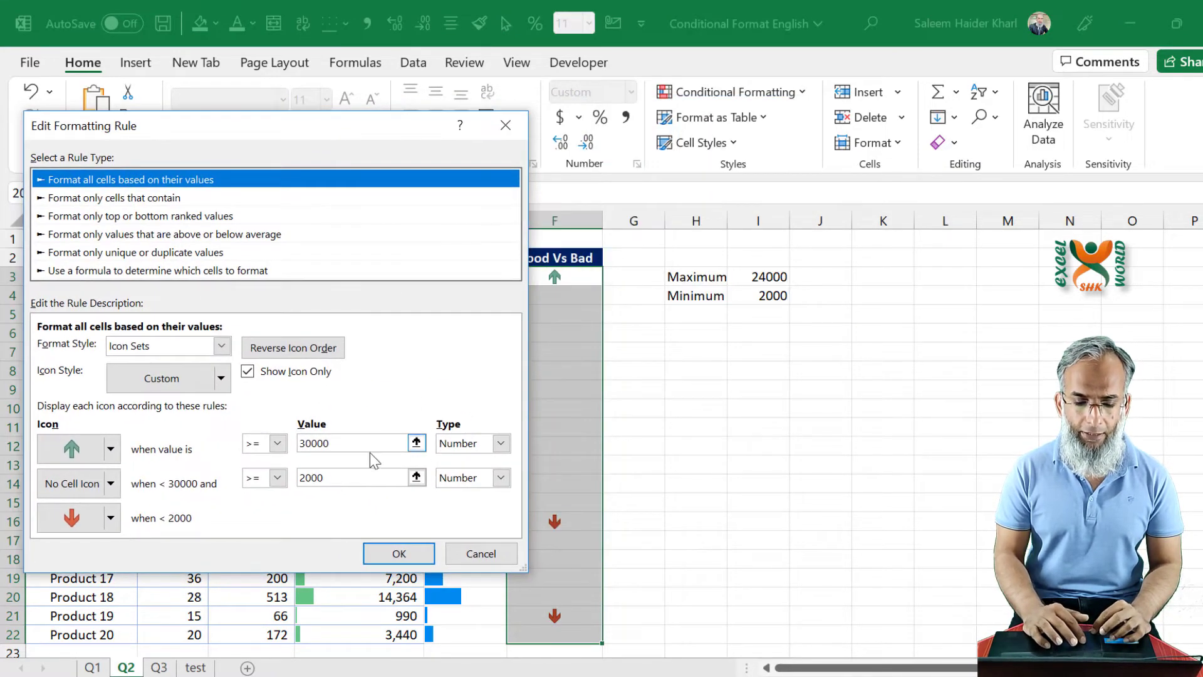
Replace the green up arrow's threshold with a reference to the Maximum cell, =$I$3
drag(369, 445, 288, 447)
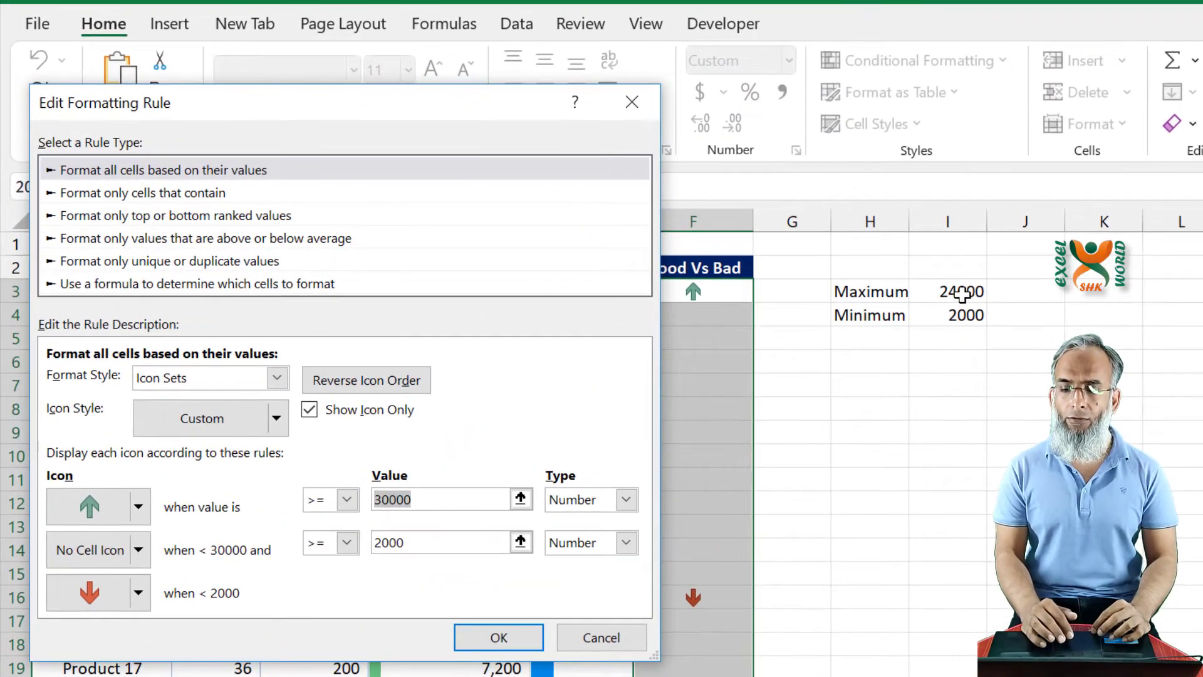
click(786, 281)
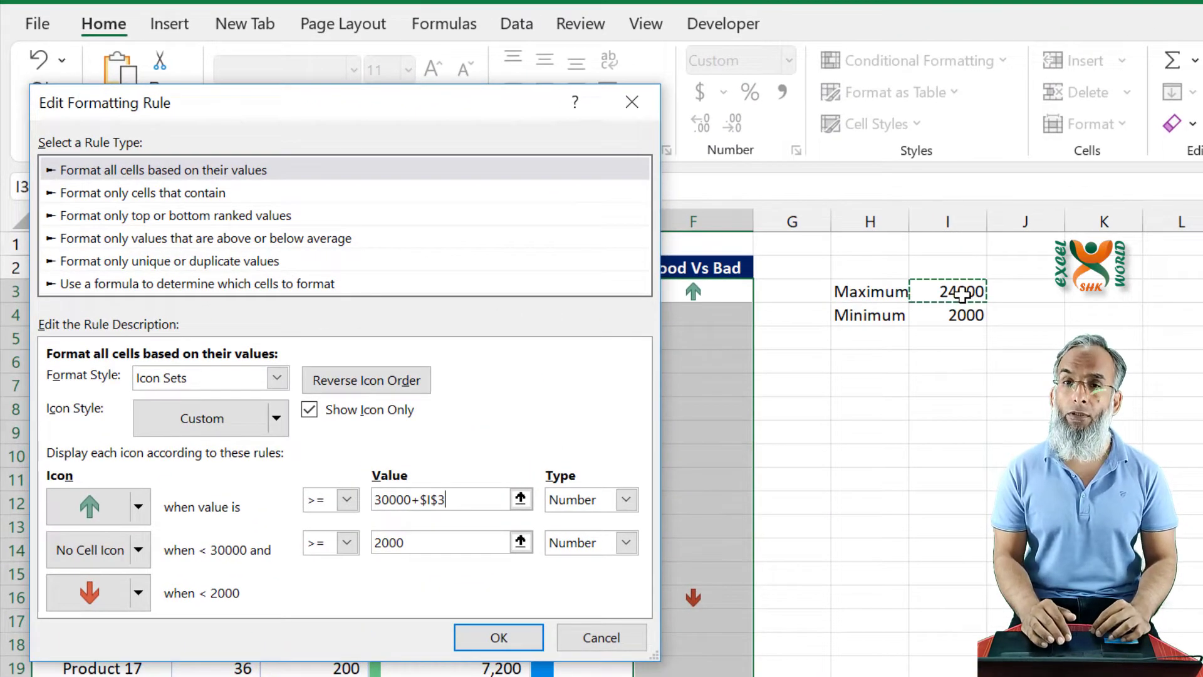
click(416, 548)
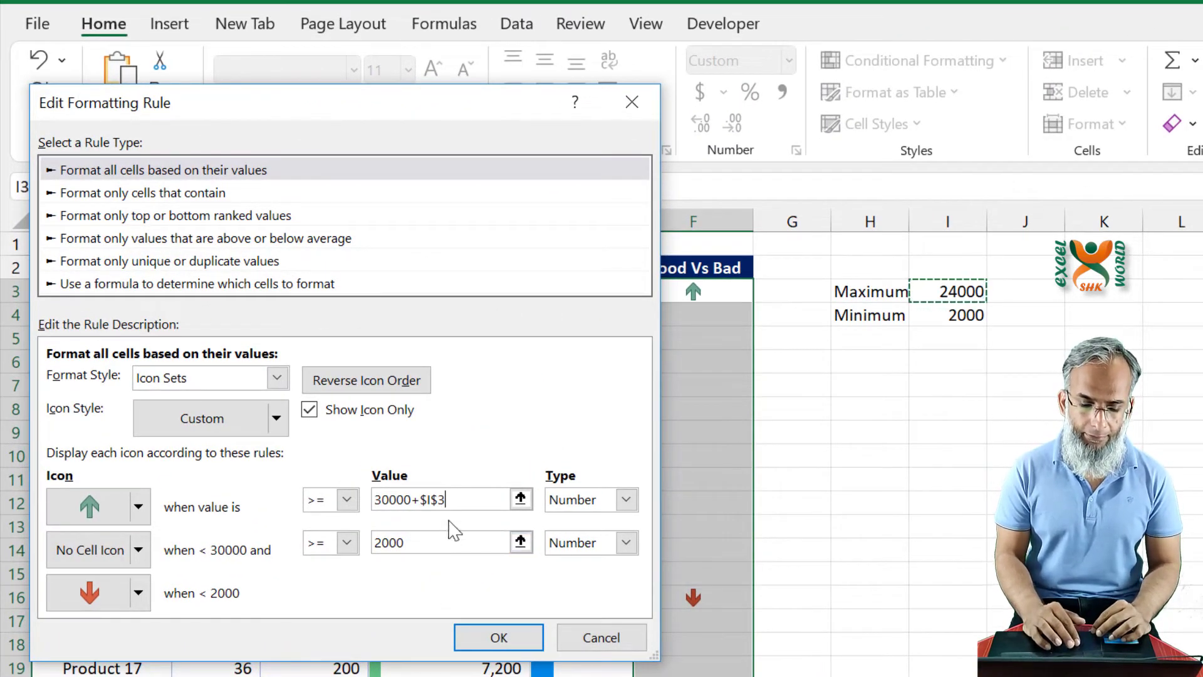
drag(448, 500, 368, 499)
key(BackSpace)
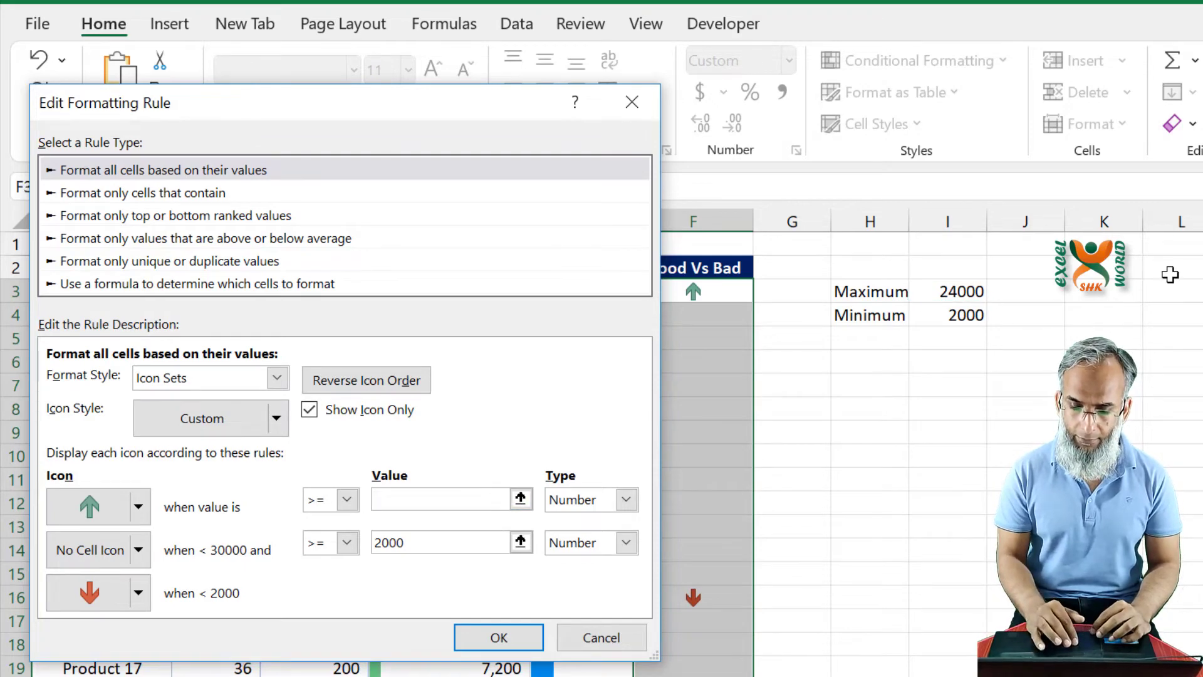
click(970, 294)
Replace the No Cell Icon threshold with a reference to the Minimum cell, =$I$4, and apply the edited rule
click(416, 548)
drag(415, 552, 350, 549)
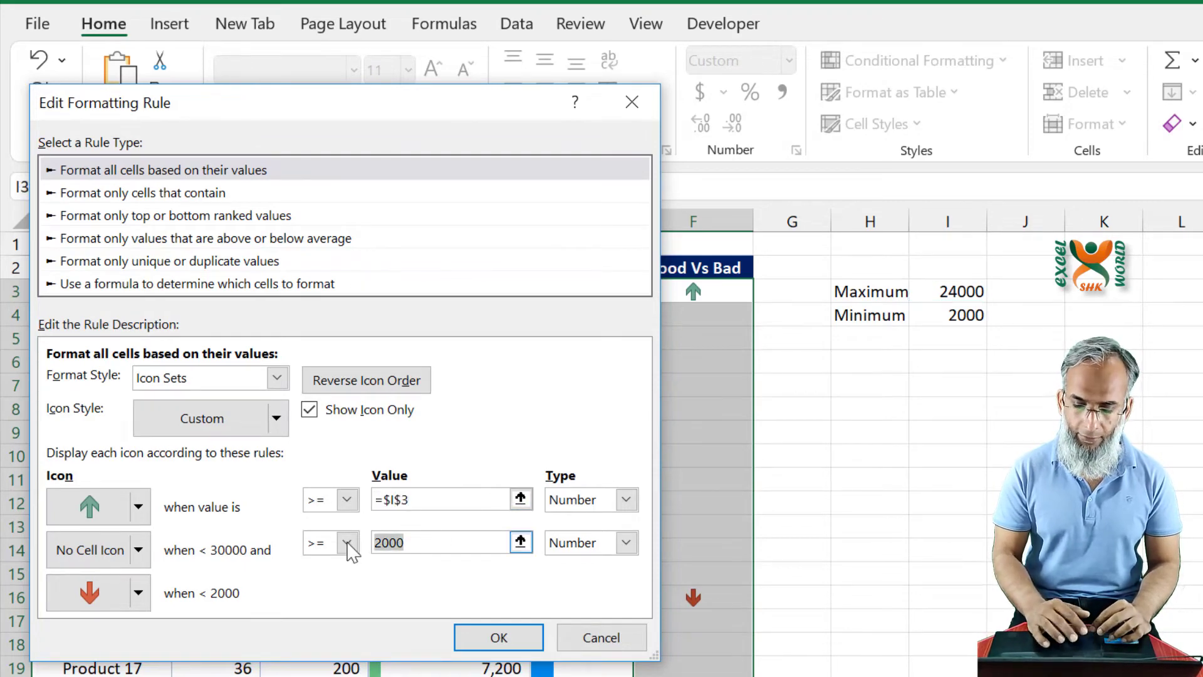
key(BackSpace)
click(966, 319)
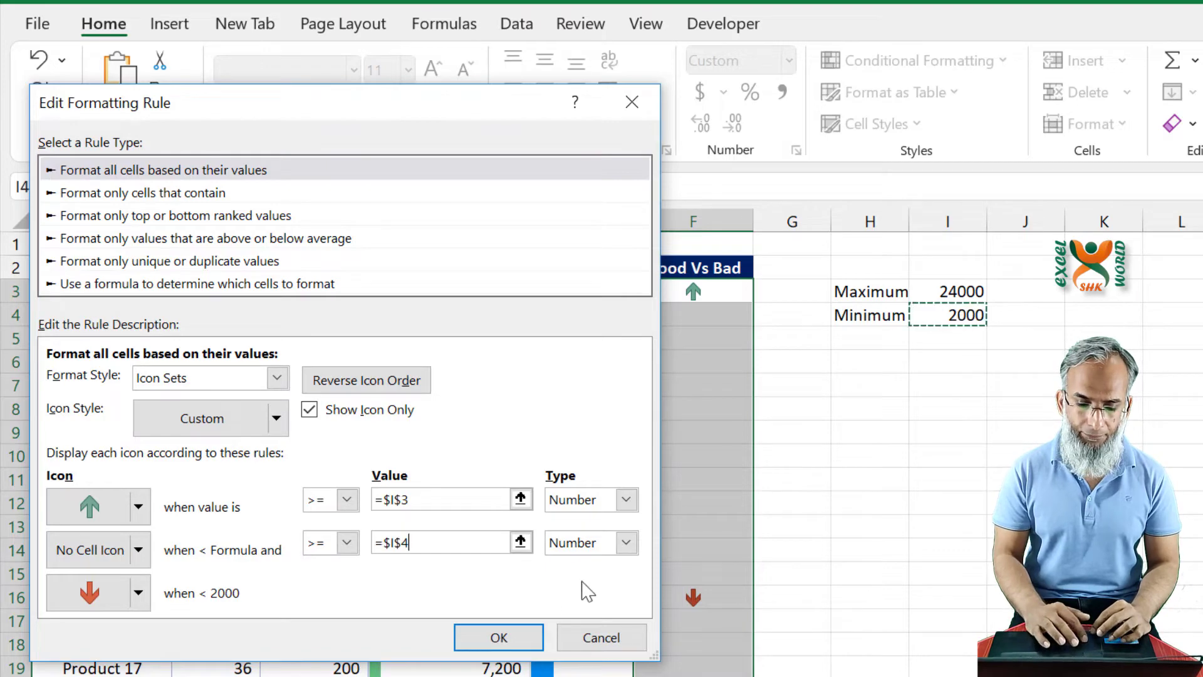
click(499, 638)
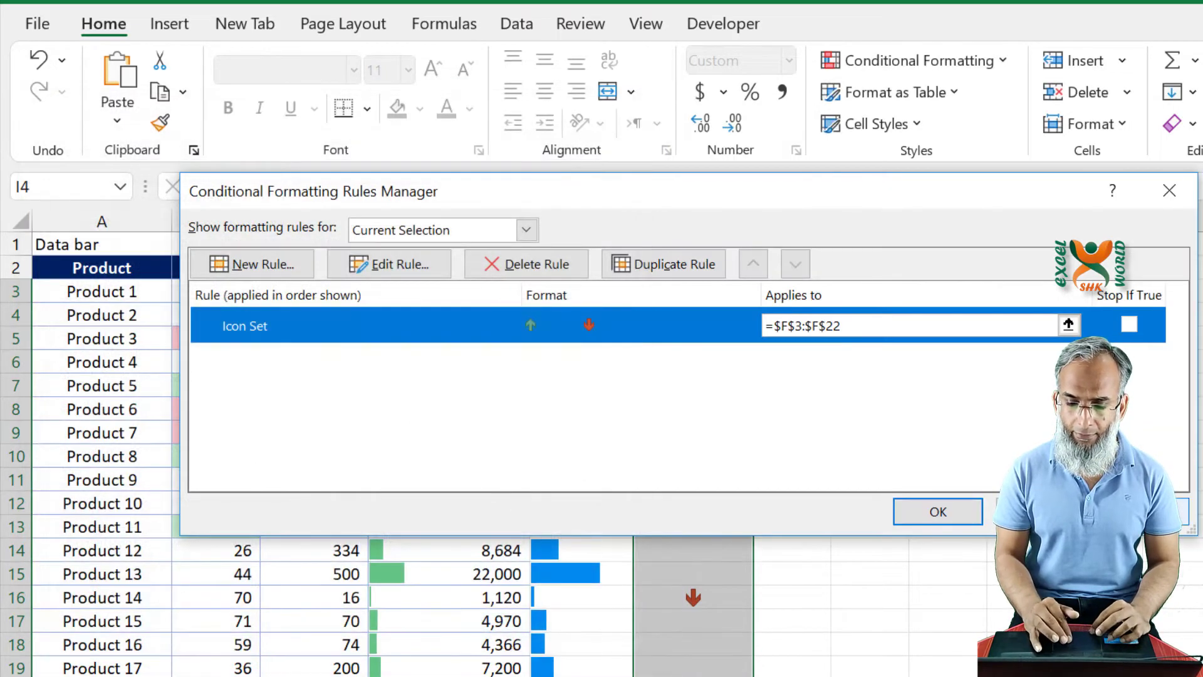
click(921, 517)
Check Product 2's Good Vs Bad value in F4 against the Maximum, and set the Maximum in I3 to 15000
click(978, 293)
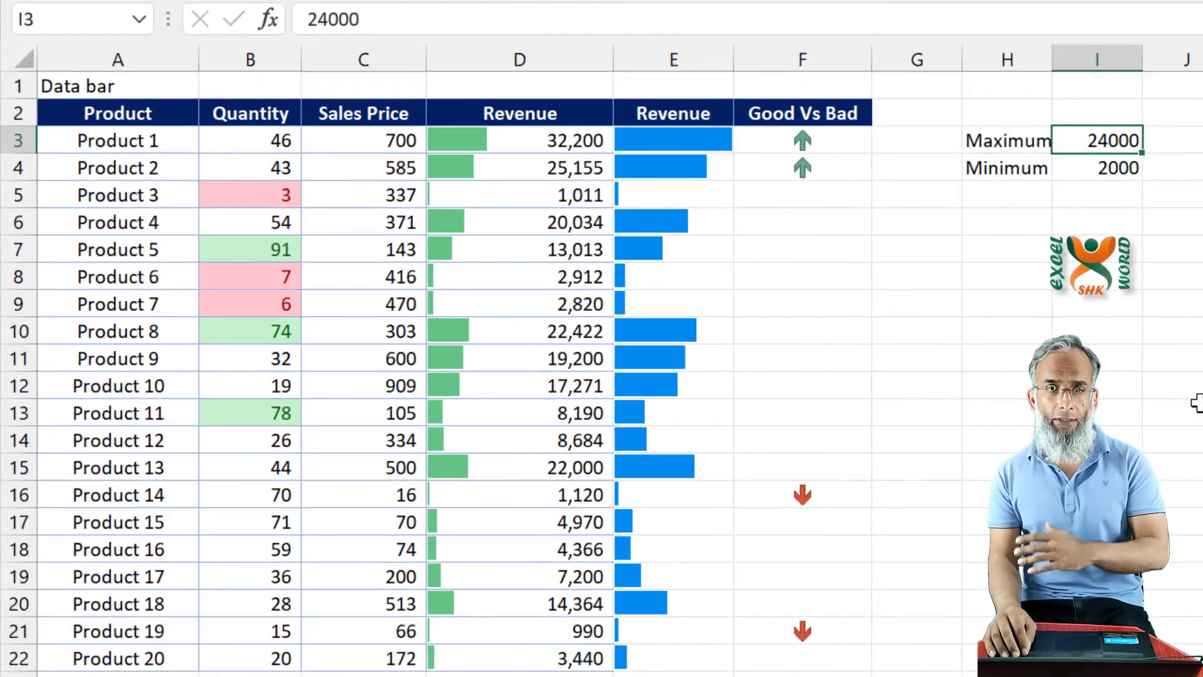
key(Left)
key(Left)
key(Left)
key(Down)
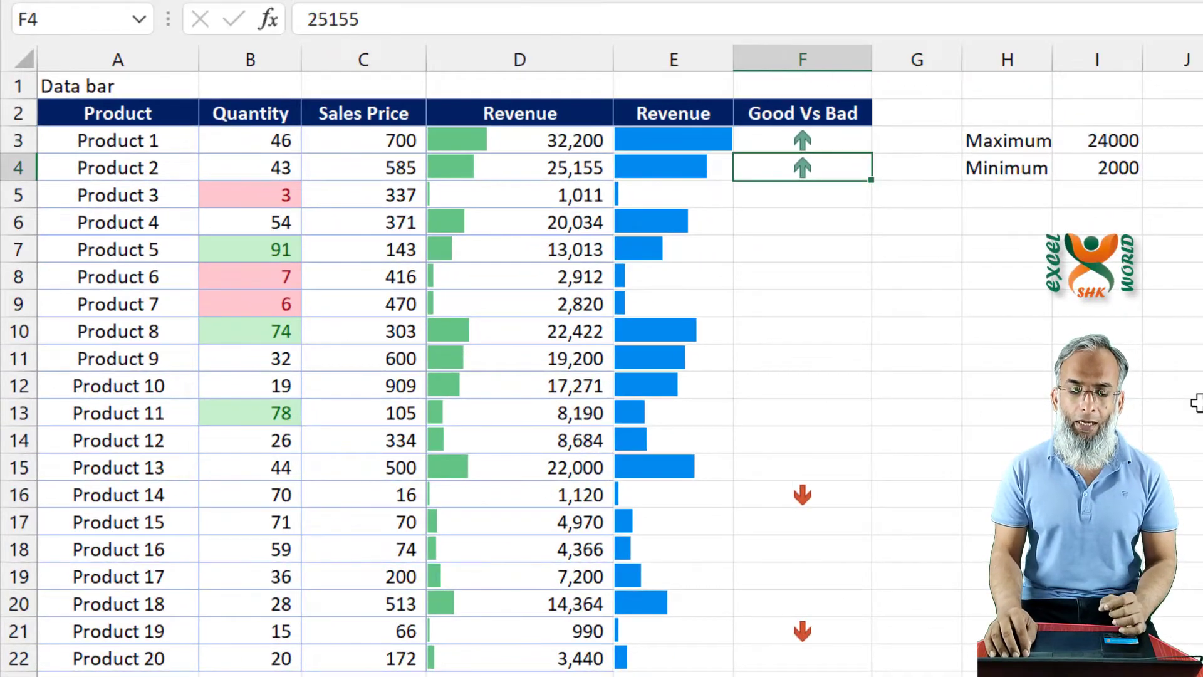
key(Right)
key(Right)
key(Right)
key(Up)
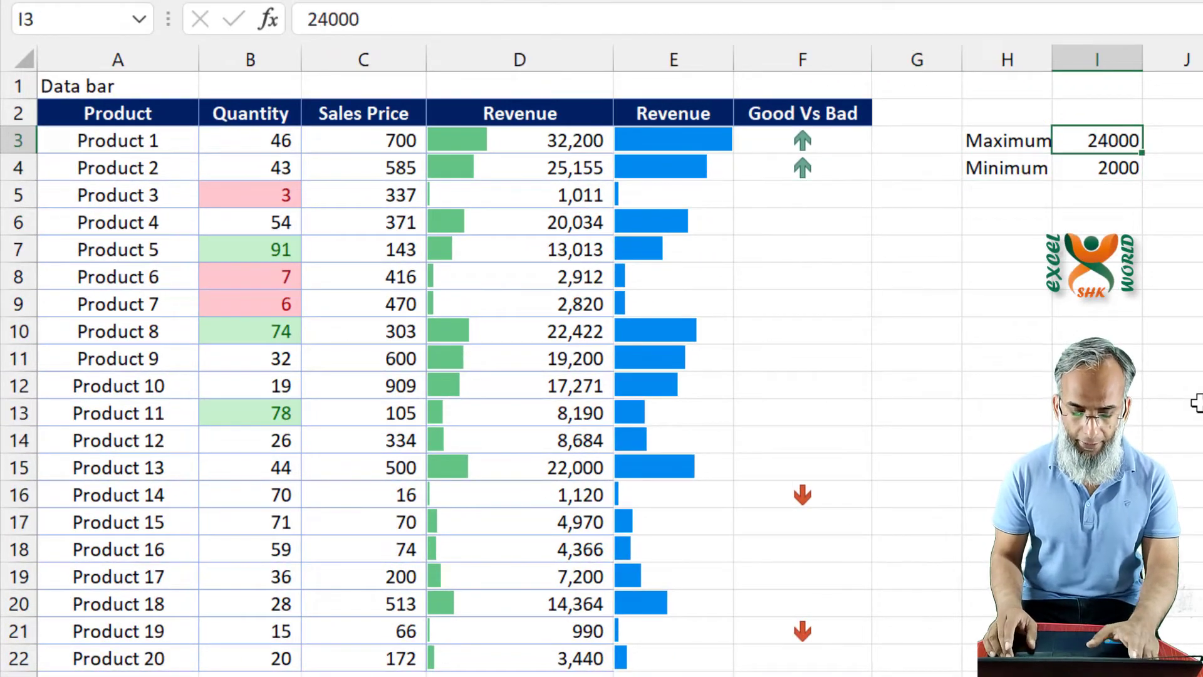
text(15000)
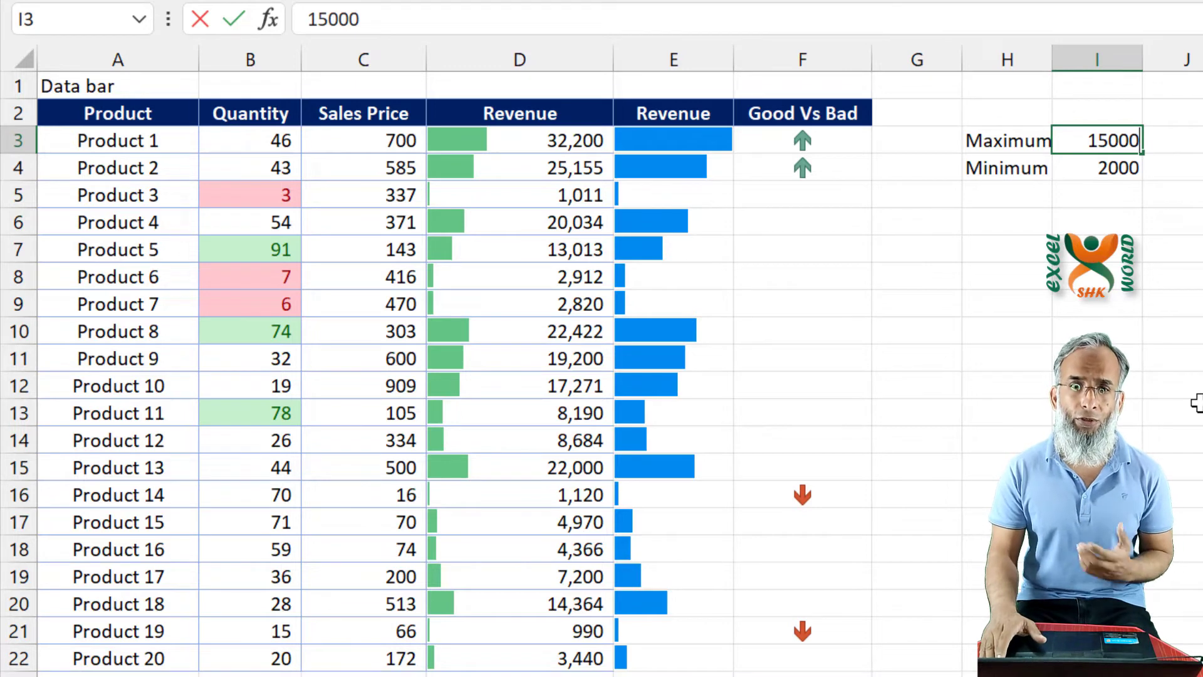
key(Return)
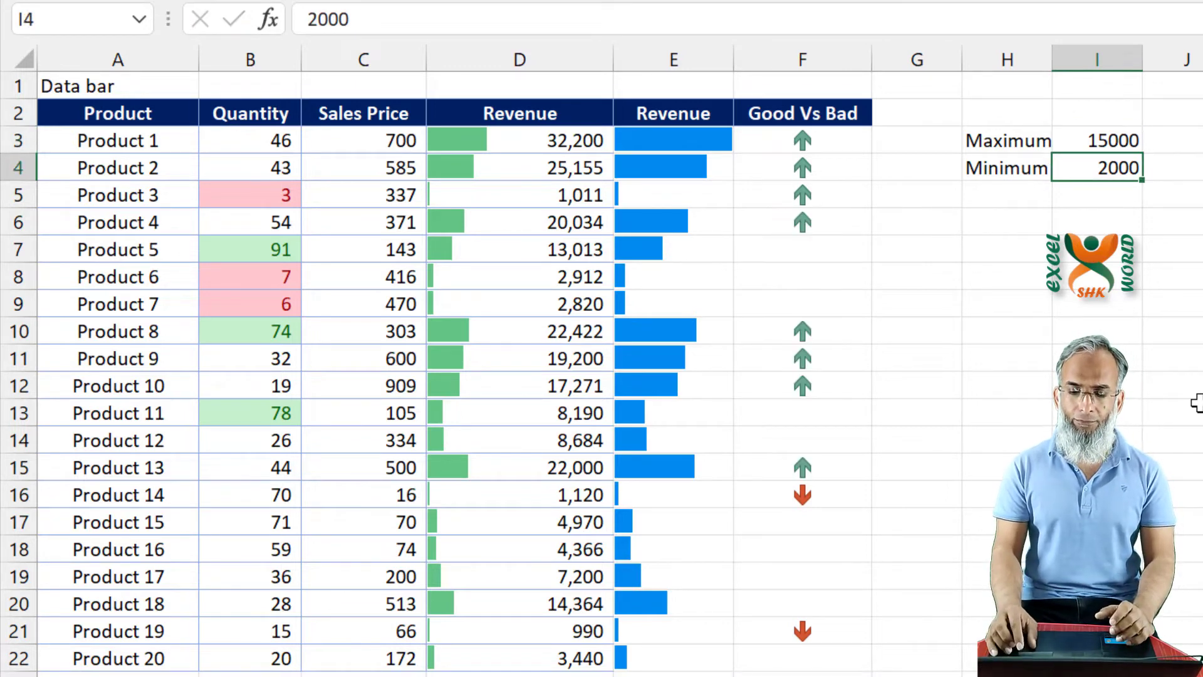
Go down the Good Vs Bad cells from F3 to F10 to compare their values and icons with the Maximum
key(Up)
key(Left)
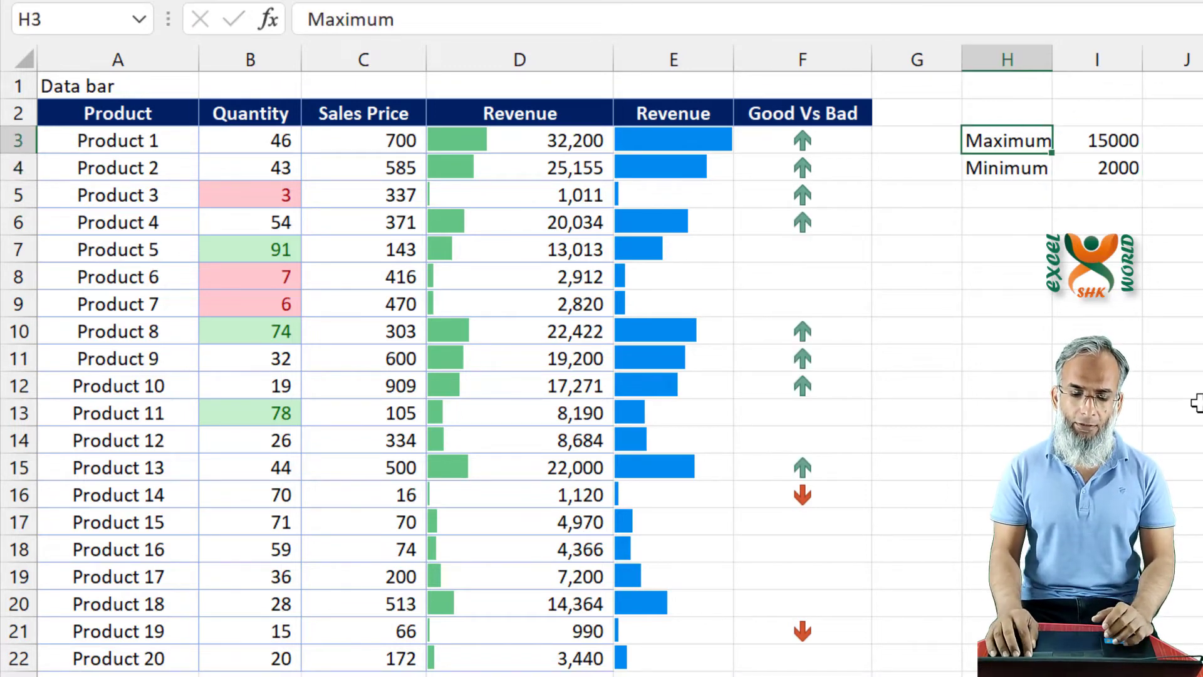
key(Left)
key(Left)
key(Down)
key(Down)
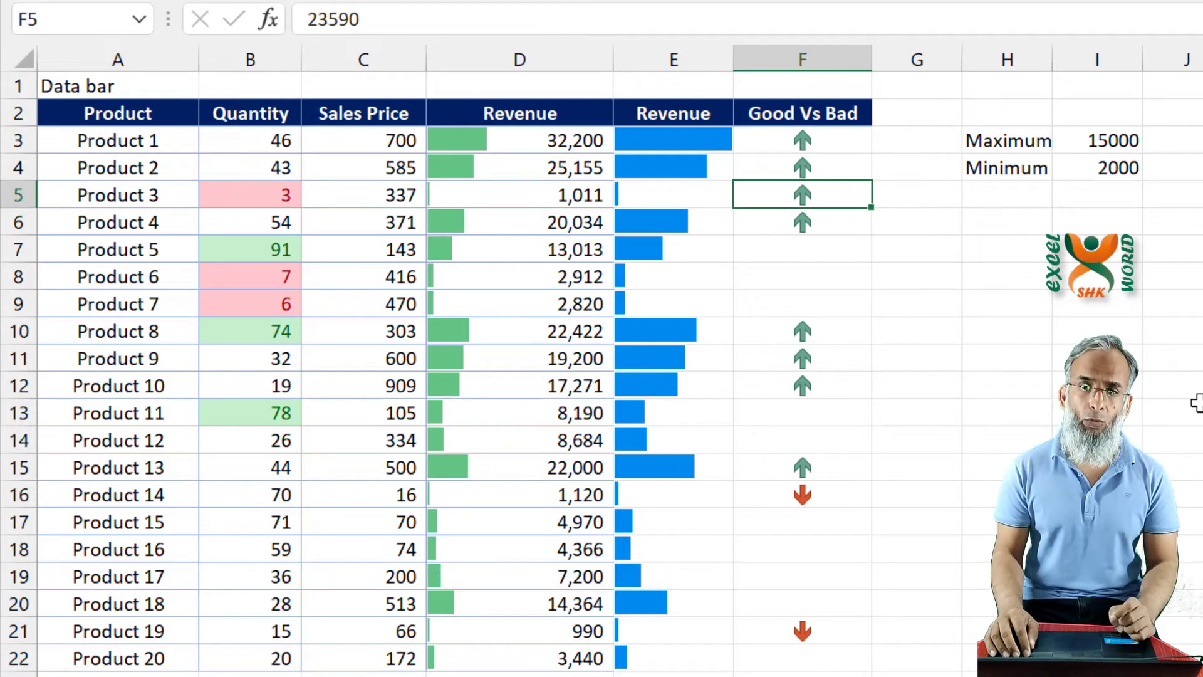
key(Down)
key(Down)
key(Down)
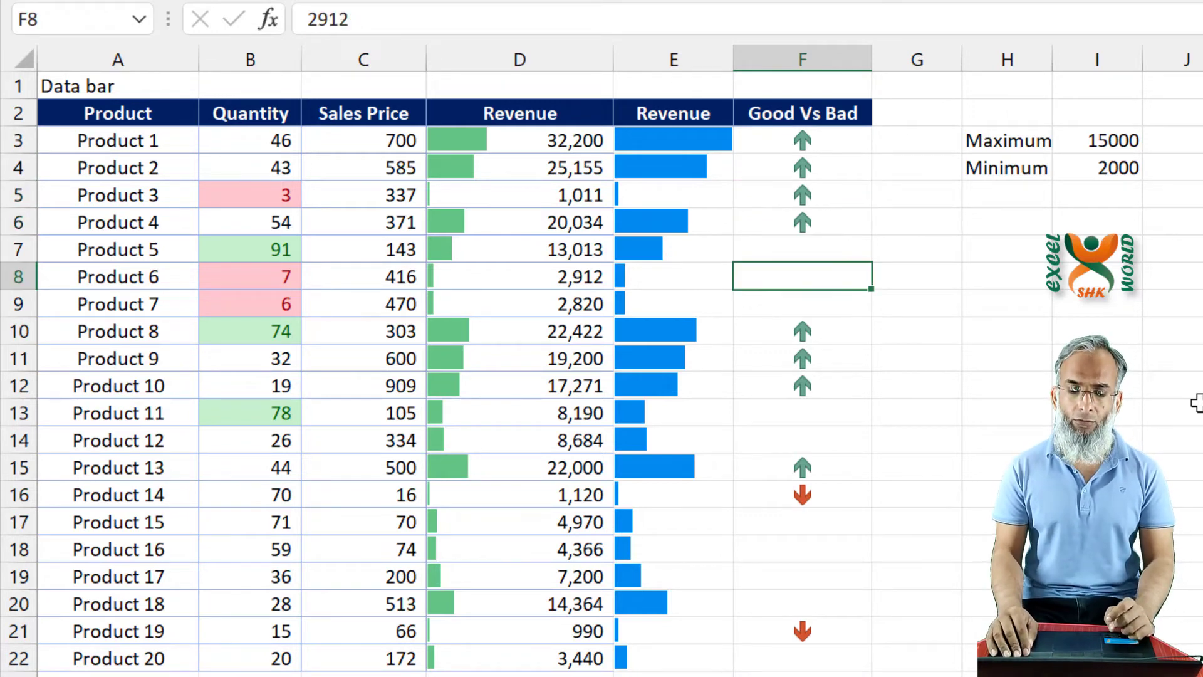
key(Down)
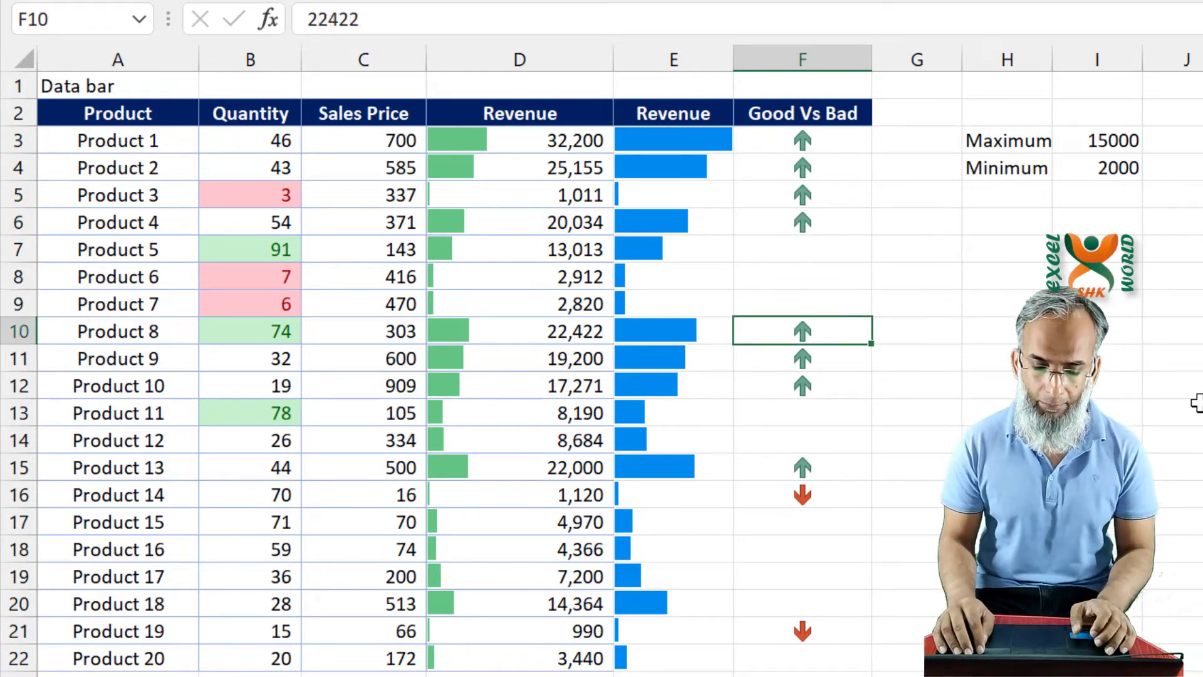